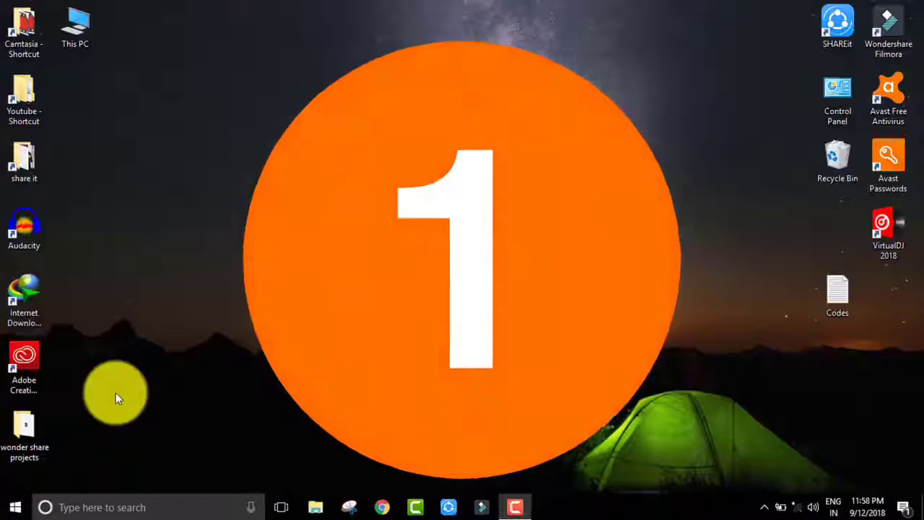
# Step: Open the Control Panel and go to Programs and Features
pyautogui.press('super')
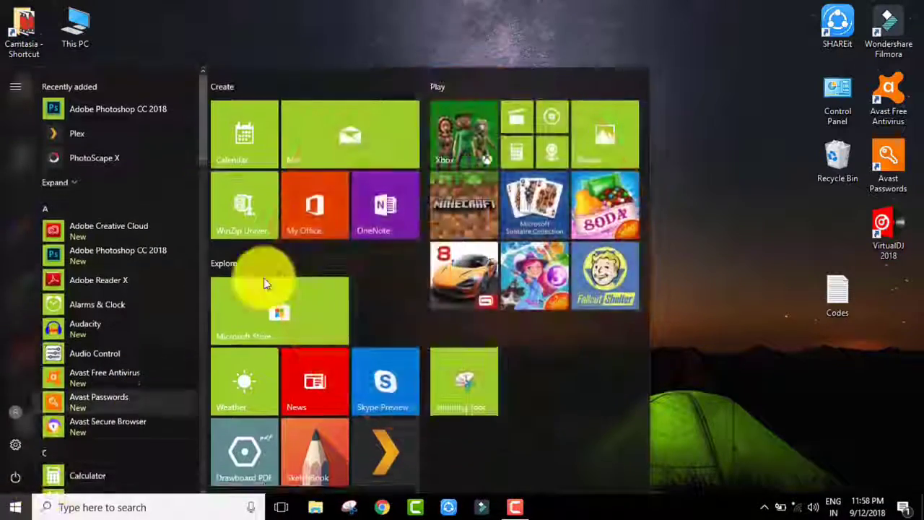
pyautogui.click(137, 505)
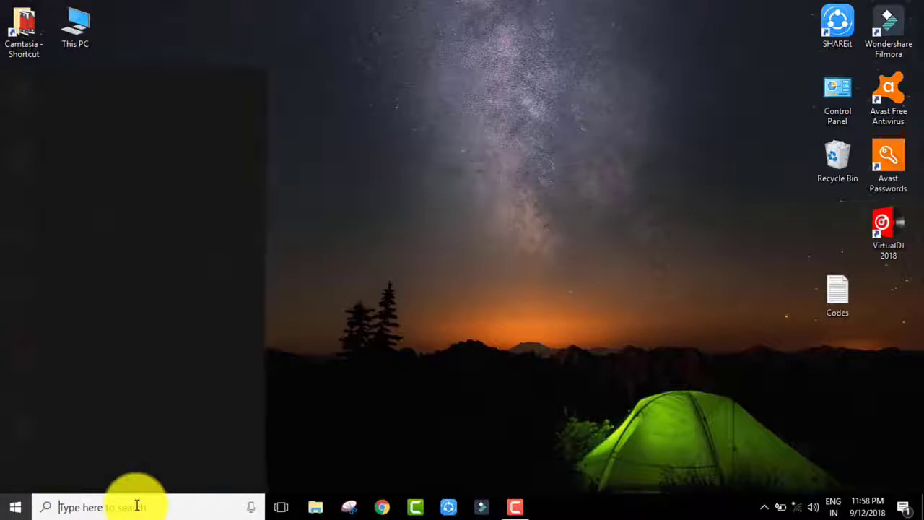
pyautogui.write('c')
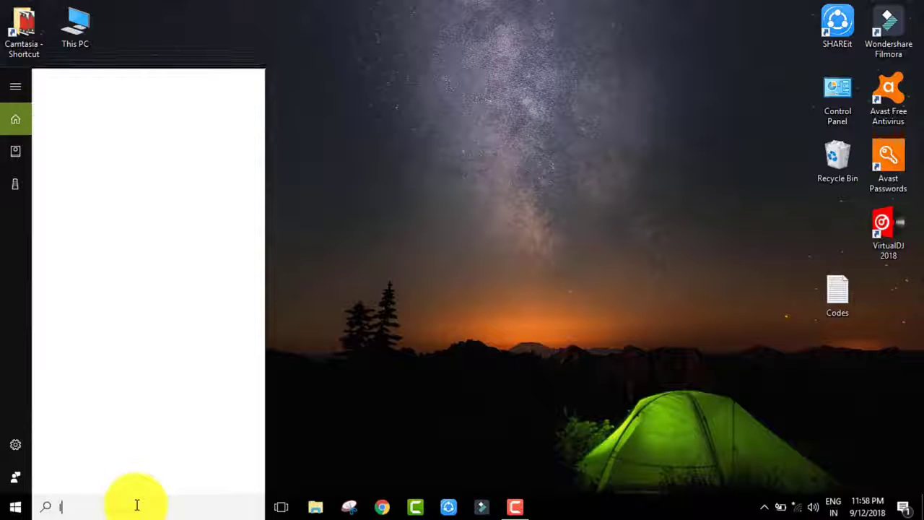
pyautogui.write('p')
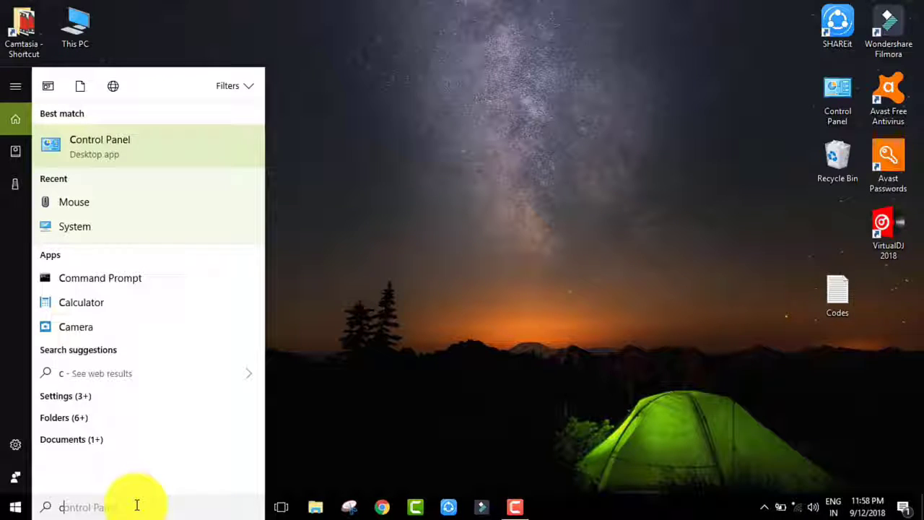
pyautogui.click(116, 155)
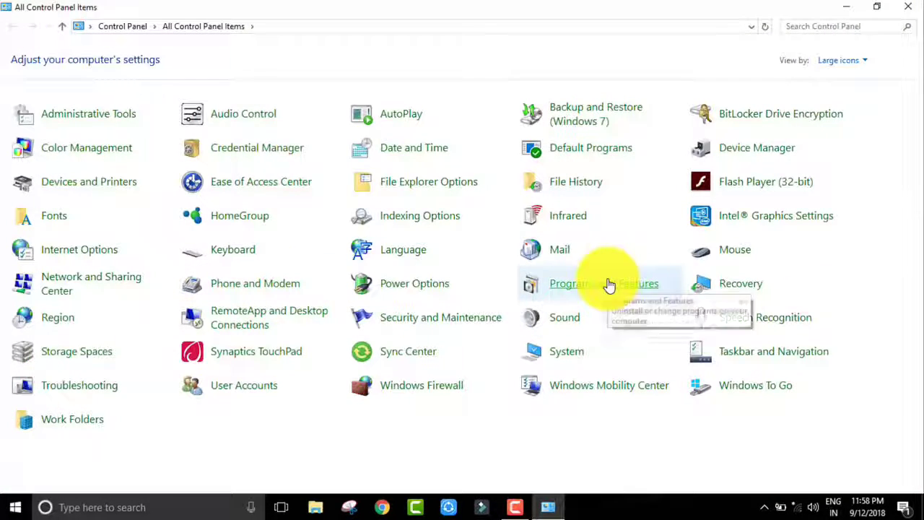
pyautogui.click(609, 284)
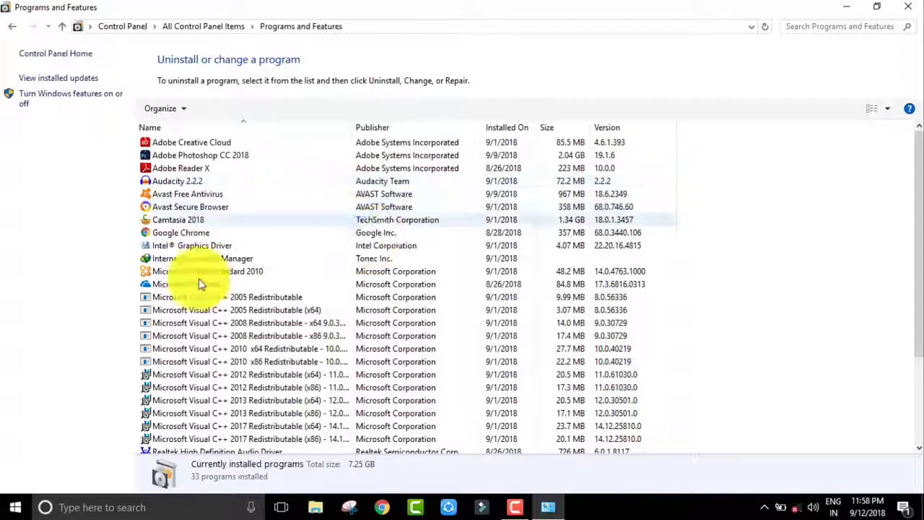
# Step: Start the uninstaller for Avast Secure Browser and close the Programs and Features window
pyautogui.click(221, 207)
pyautogui.click(215, 109)
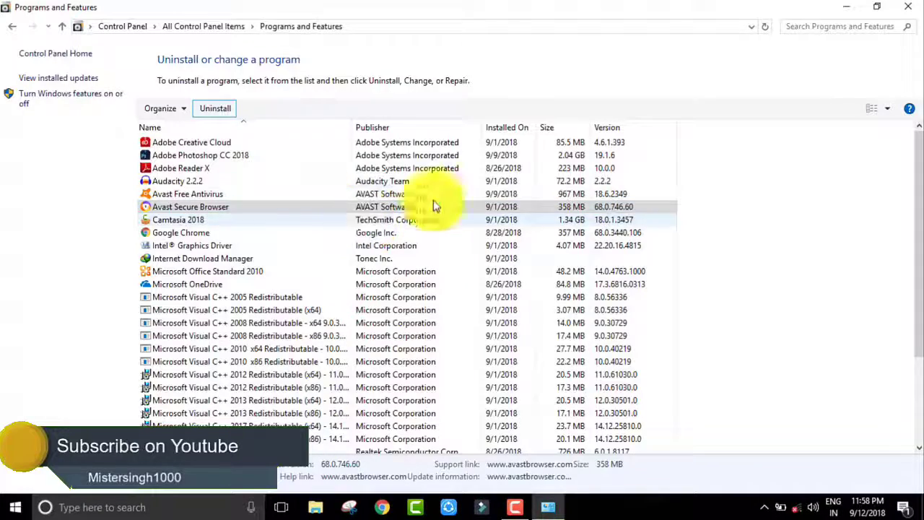
pyautogui.click(547, 510)
pyautogui.click(547, 510)
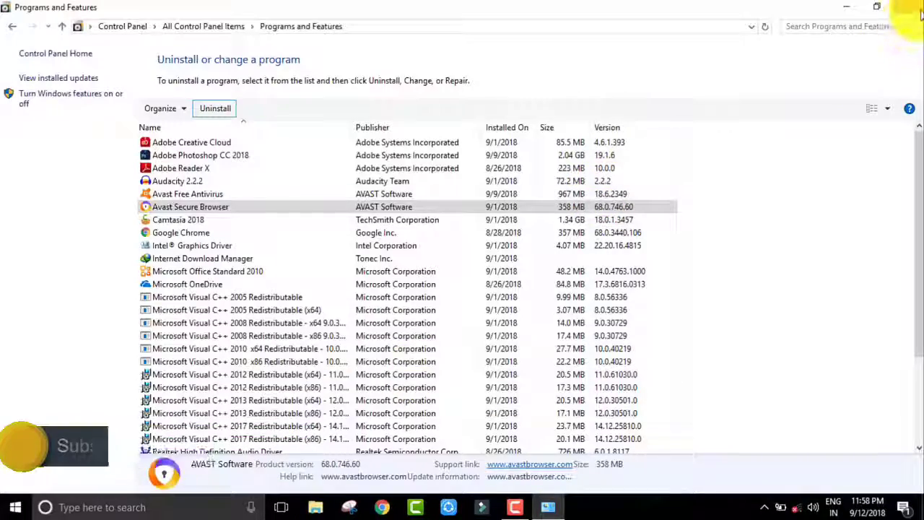
pyautogui.click(915, 8)
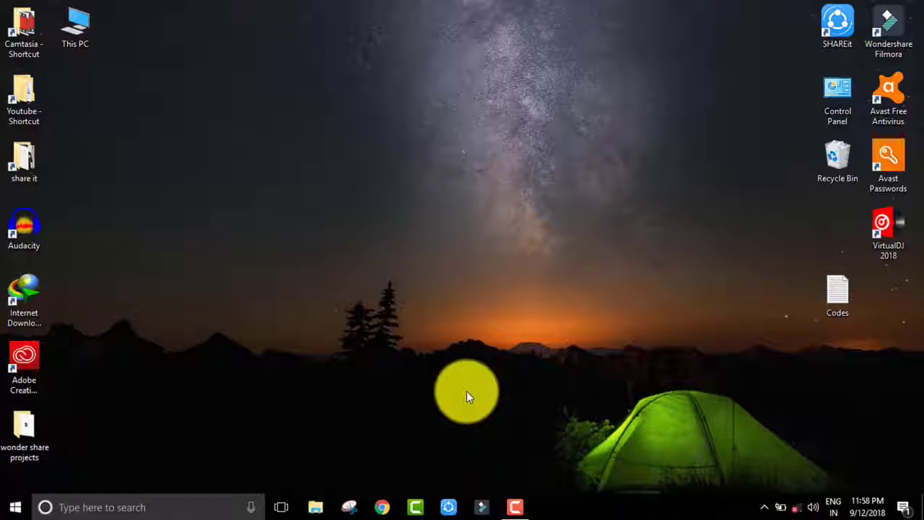
# Step: Open the Apps & features settings and show the uninstall options for Internet Download Manager and Camtasia 2018
pyautogui.rightClick(20, 510)
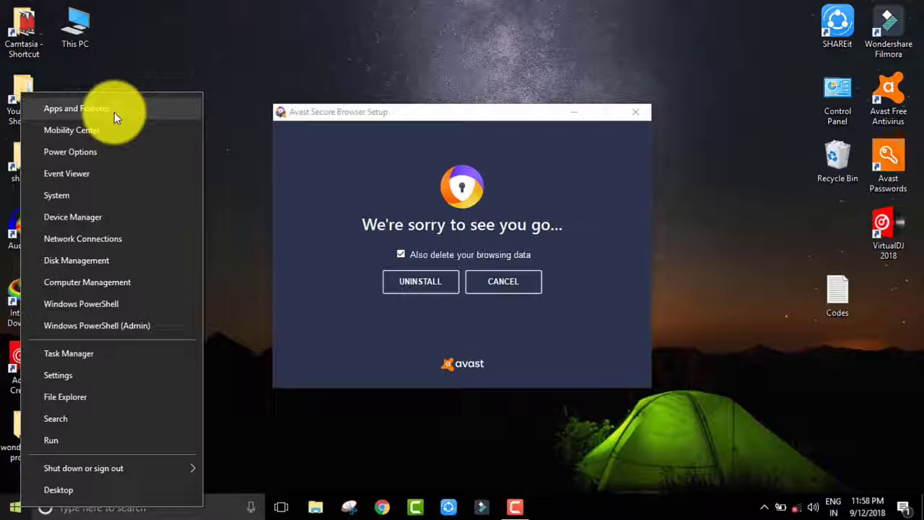
pyautogui.click(114, 112)
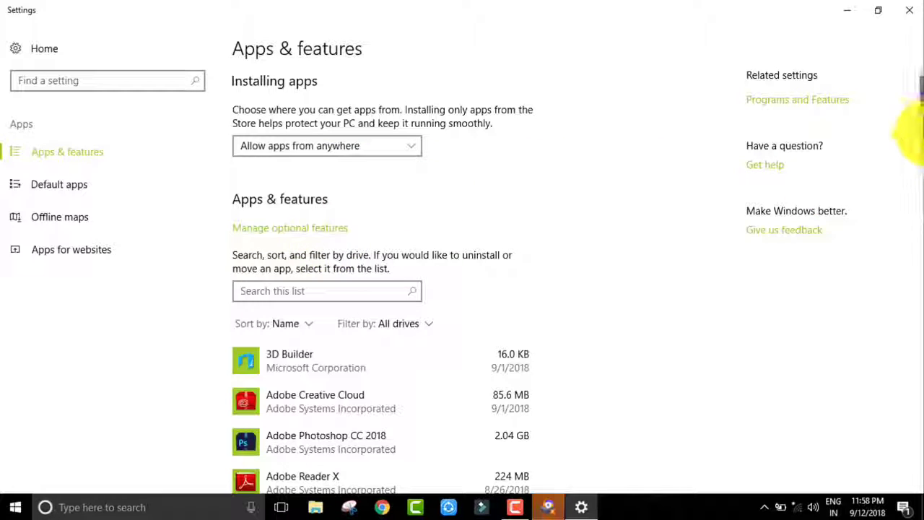
pyautogui.moveTo(921, 127); pyautogui.dragTo(914, 238)
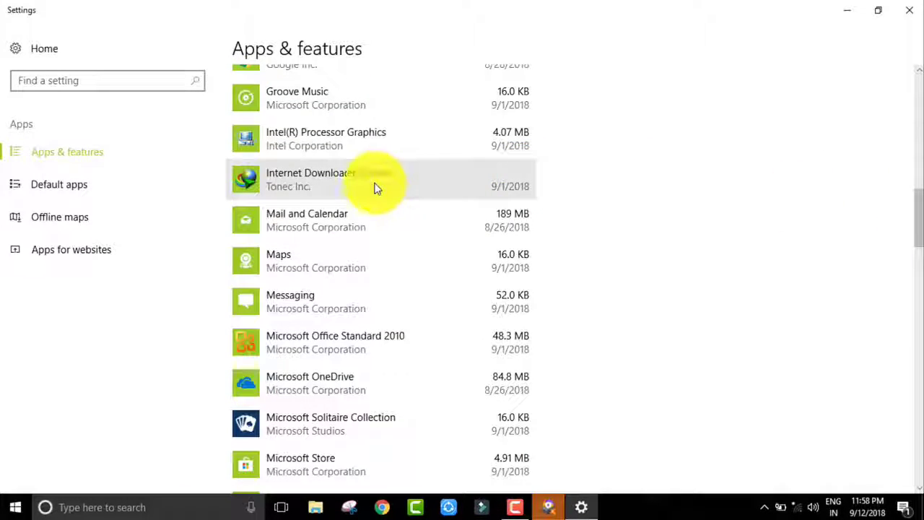
pyautogui.click(375, 188)
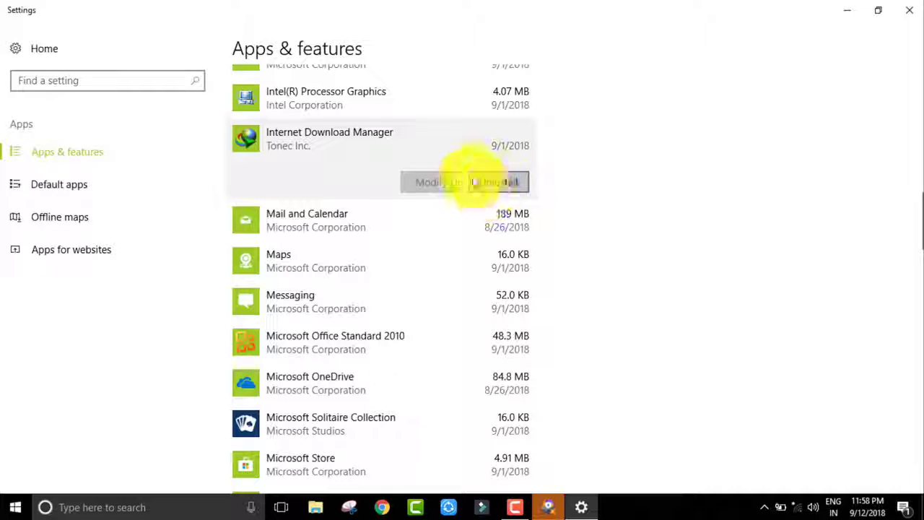
pyautogui.moveTo(920, 224); pyautogui.dragTo(916, 181)
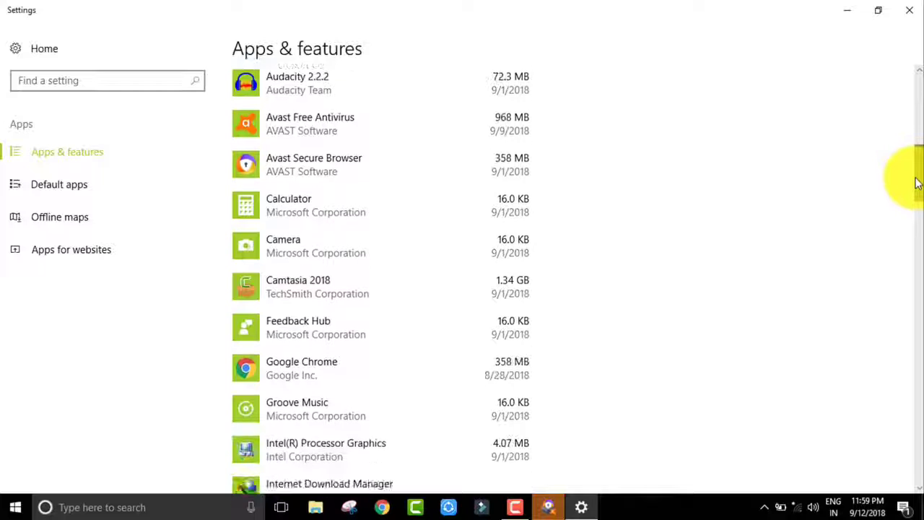
pyautogui.click(438, 278)
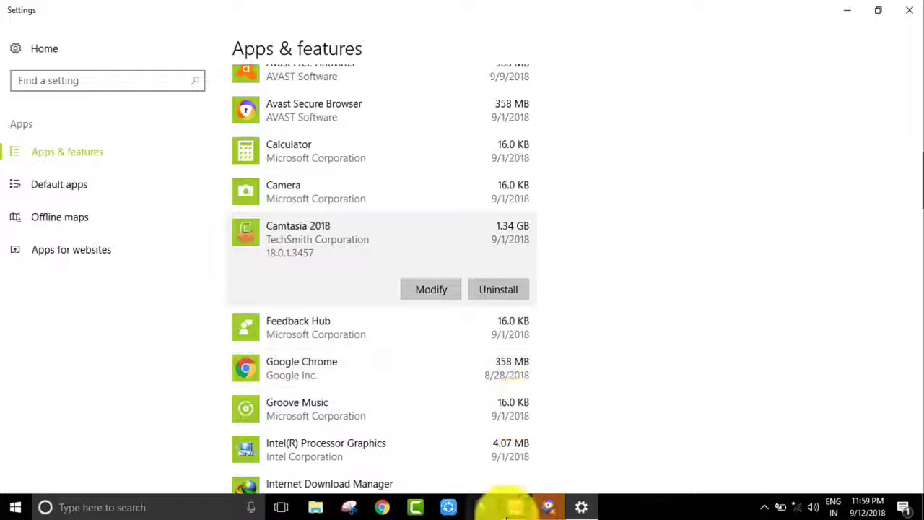
pyautogui.click(517, 512)
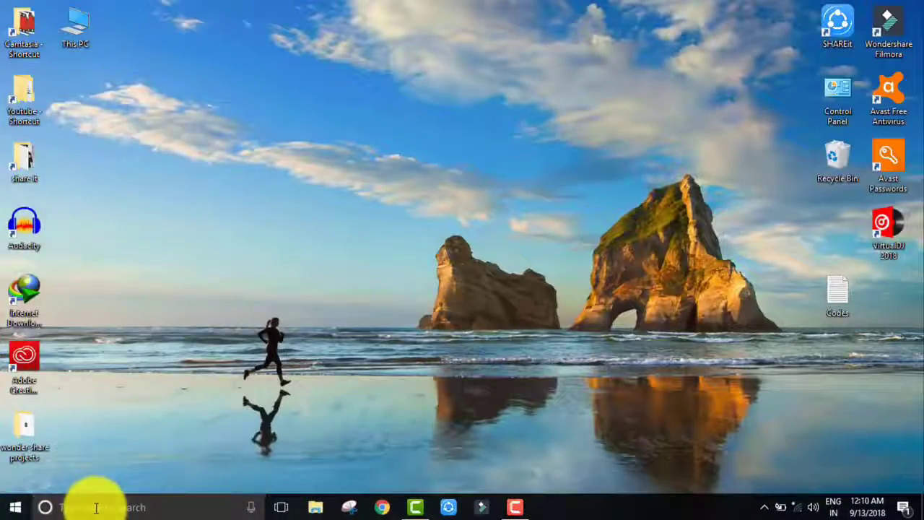
# Step: Search for Steps Recorder, open it and start recording
pyautogui.click(96, 508)
pyautogui.write('steps')
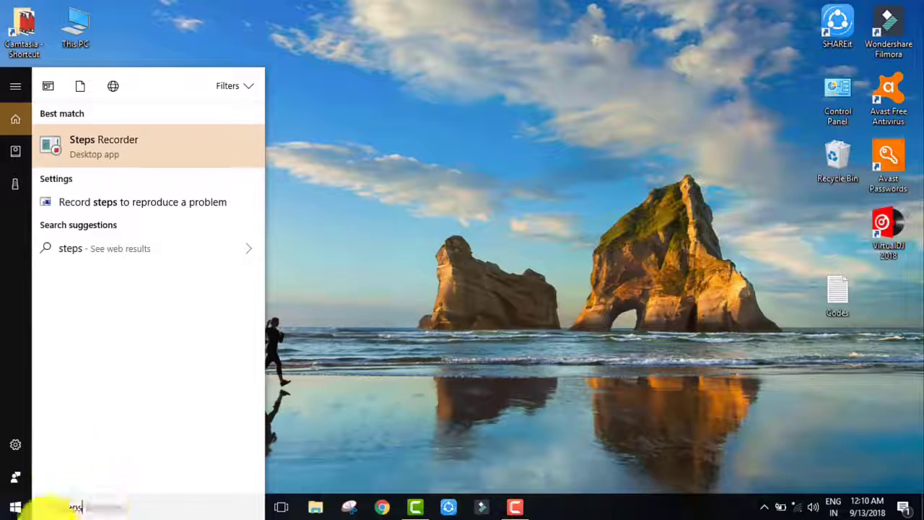
pyautogui.click(111, 139)
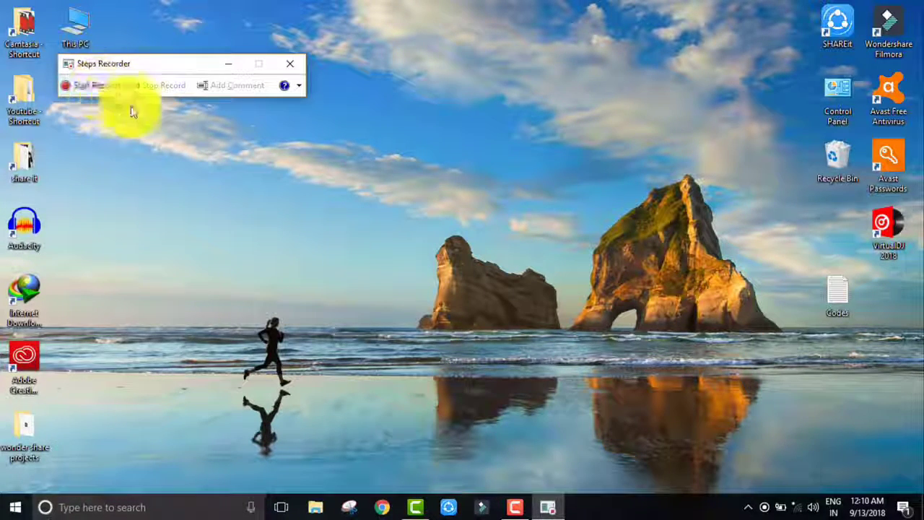
pyautogui.click(93, 87)
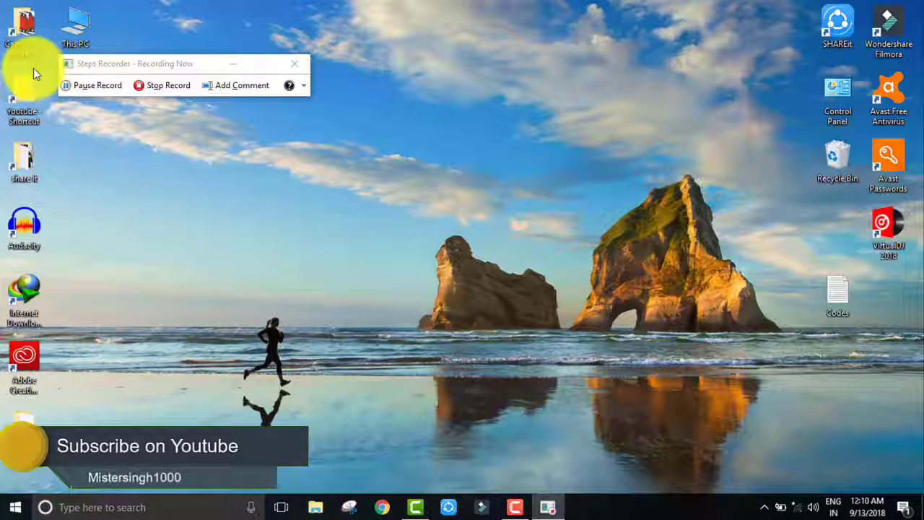
# Step: Browse from This PC to Local Disk (C:) > Program Files > AVAST Software > Avast > locales
pyautogui.doubleClick(78, 23)
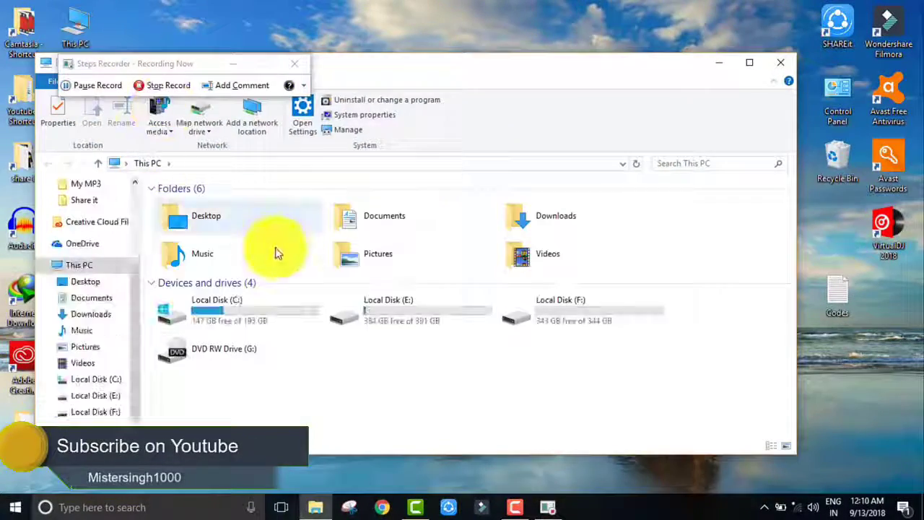
pyautogui.doubleClick(242, 309)
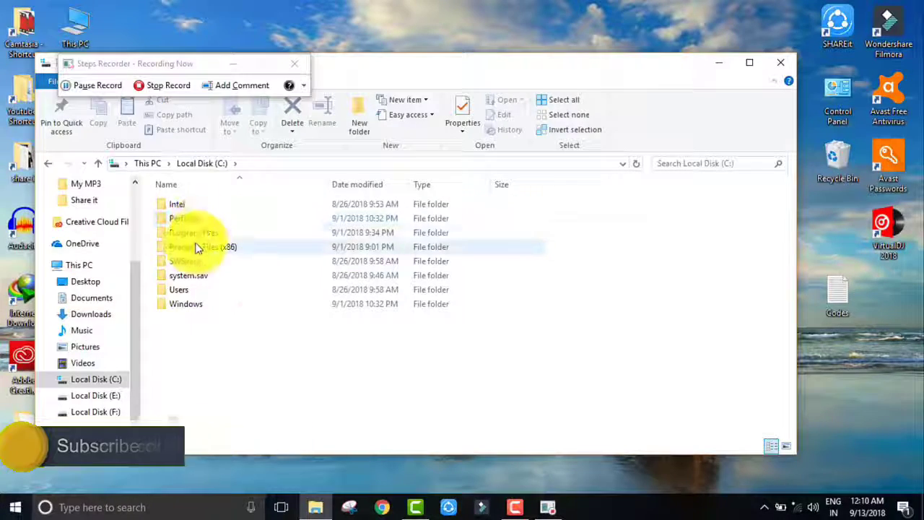
pyautogui.doubleClick(200, 232)
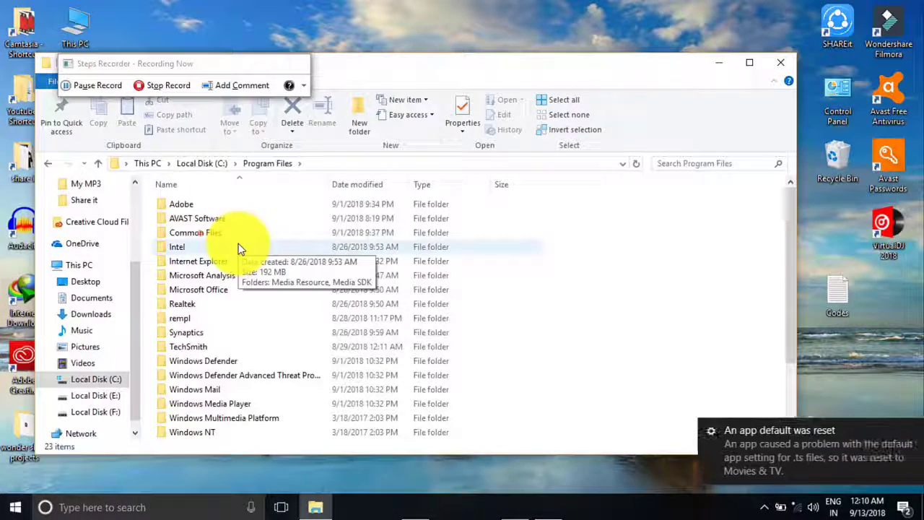
pyautogui.doubleClick(243, 223)
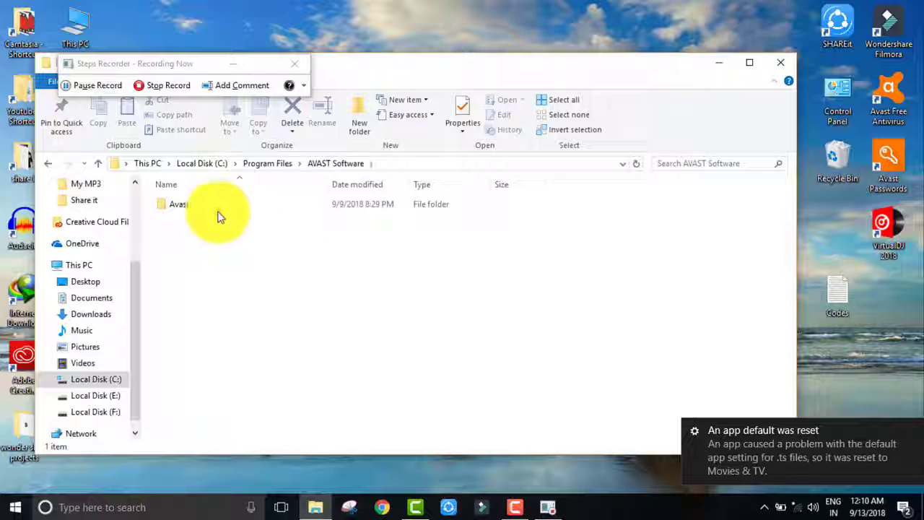
pyautogui.doubleClick(215, 208)
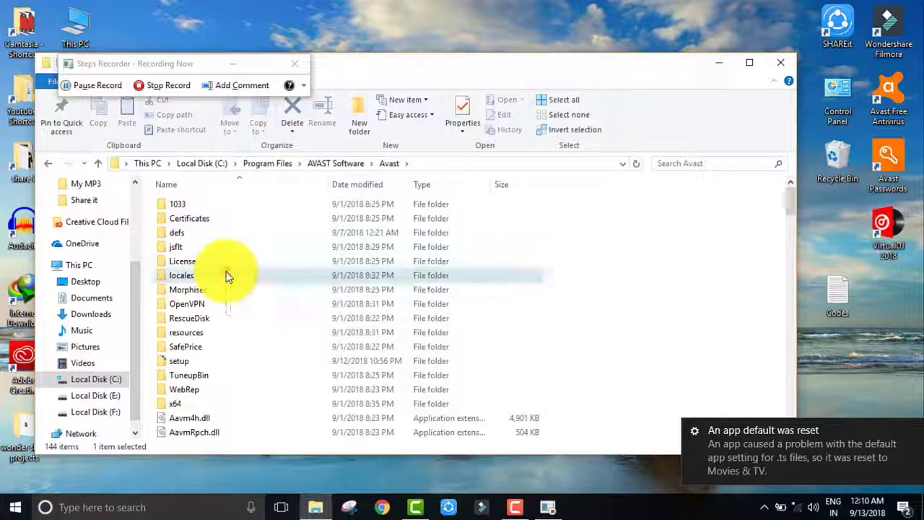
pyautogui.doubleClick(224, 275)
# Step: Try to open ar.pak, dismiss the app chooser and close the locales folder window
pyautogui.click(198, 220)
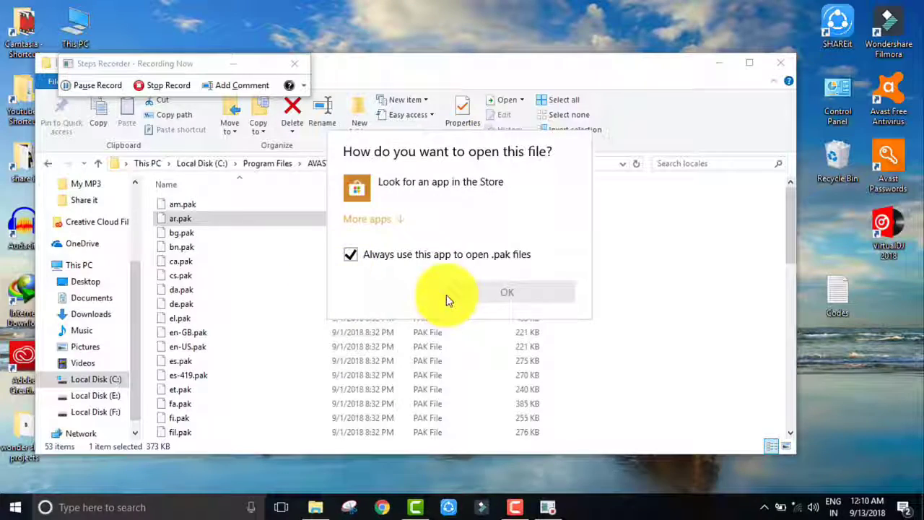
pyautogui.press('Escape')
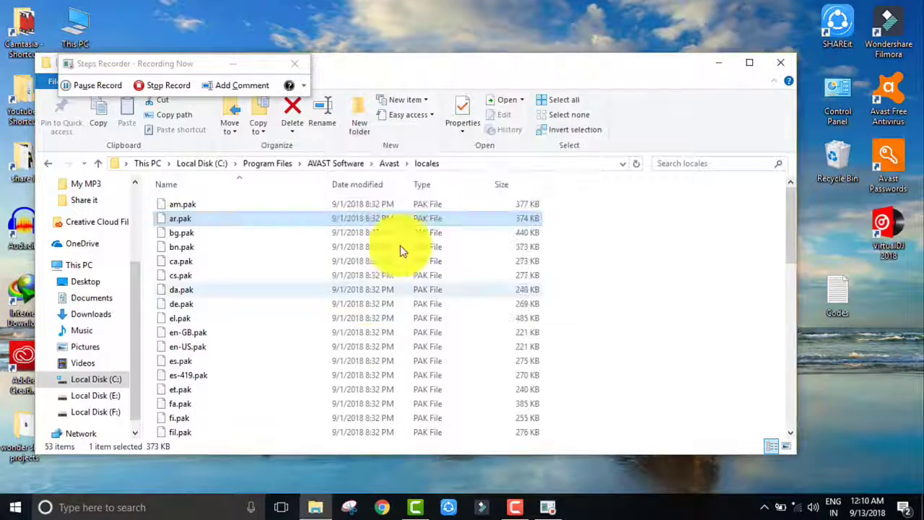
pyautogui.click(782, 64)
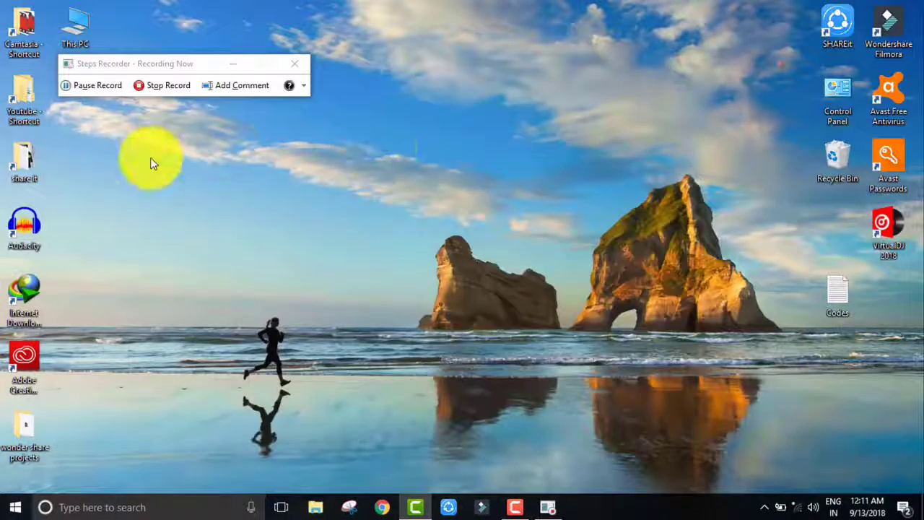
# Step: Stop the recording, maximize the results window and review the recorded steps
pyautogui.click(157, 90)
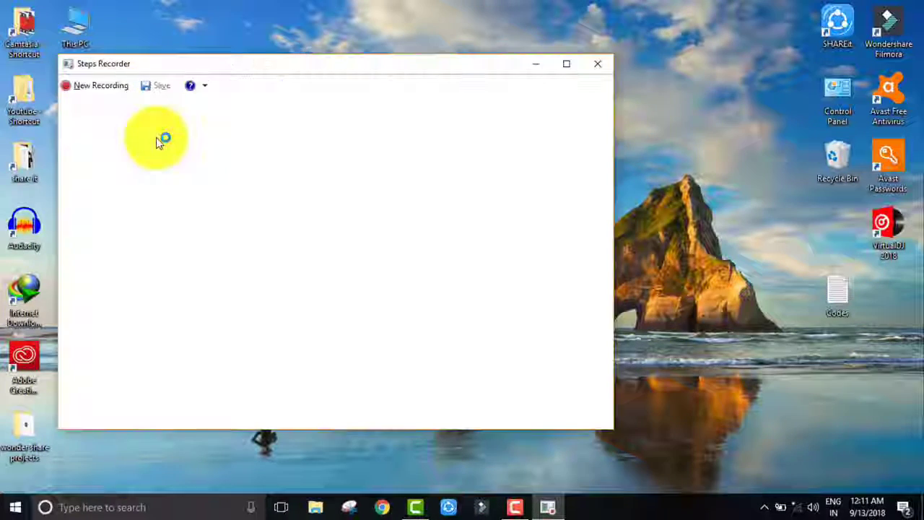
pyautogui.doubleClick(428, 70)
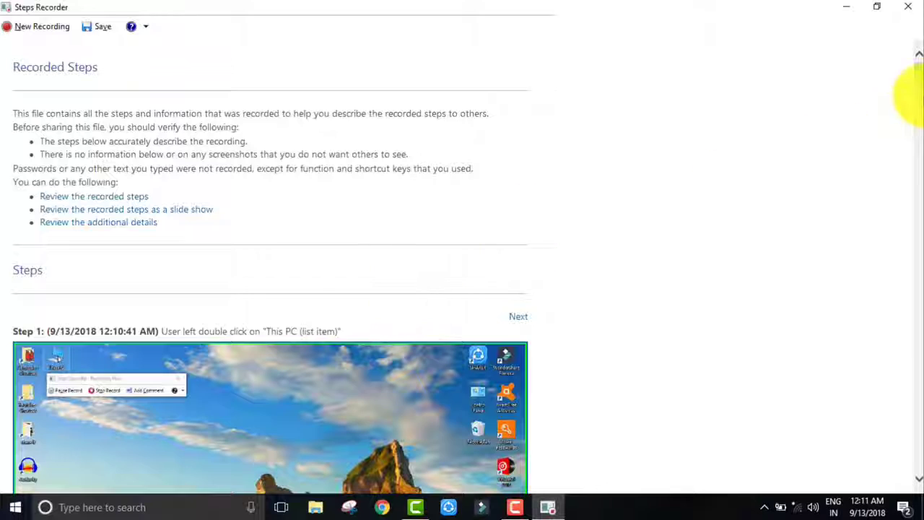
pyautogui.moveTo(913, 87); pyautogui.dragTo(917, 341)
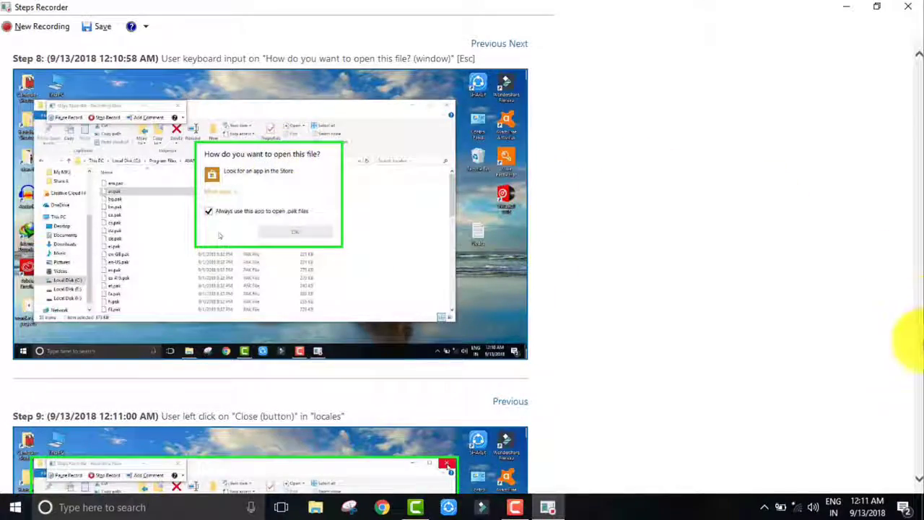
pyautogui.moveTo(921, 341); pyautogui.dragTo(908, 79)
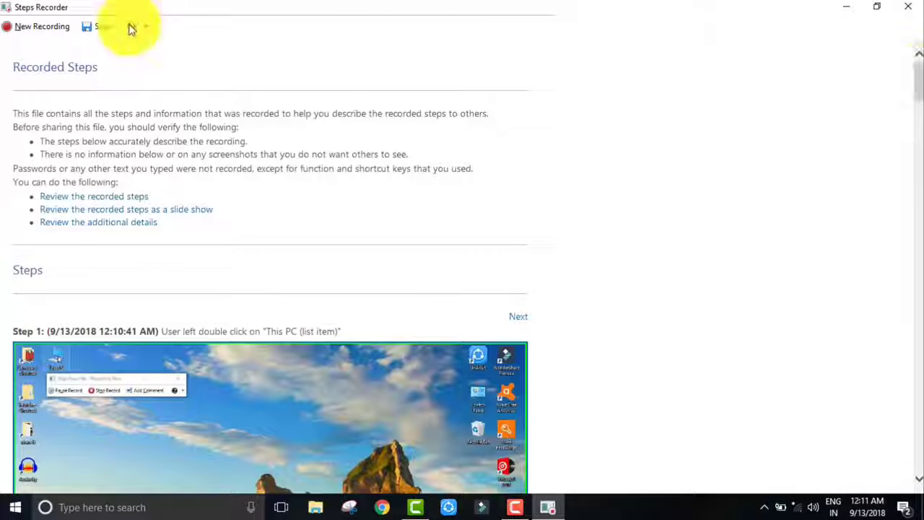
# Step: Save the recorded steps to the Desktop as a ZIP file named snapshot and minimize Steps Recorder
pyautogui.click(103, 26)
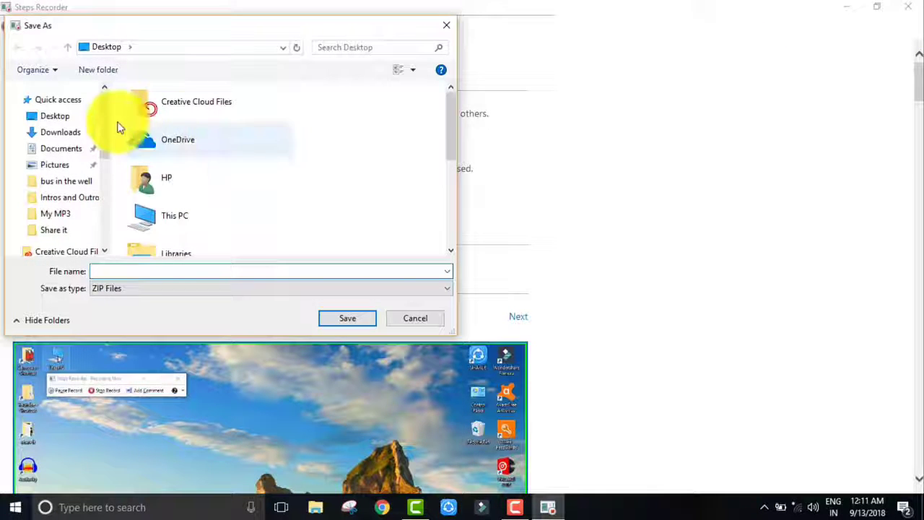
pyautogui.click(55, 116)
pyautogui.click(199, 272)
pyautogui.write('d')
pyautogui.press('BackSpace')
pyautogui.write('apshot')
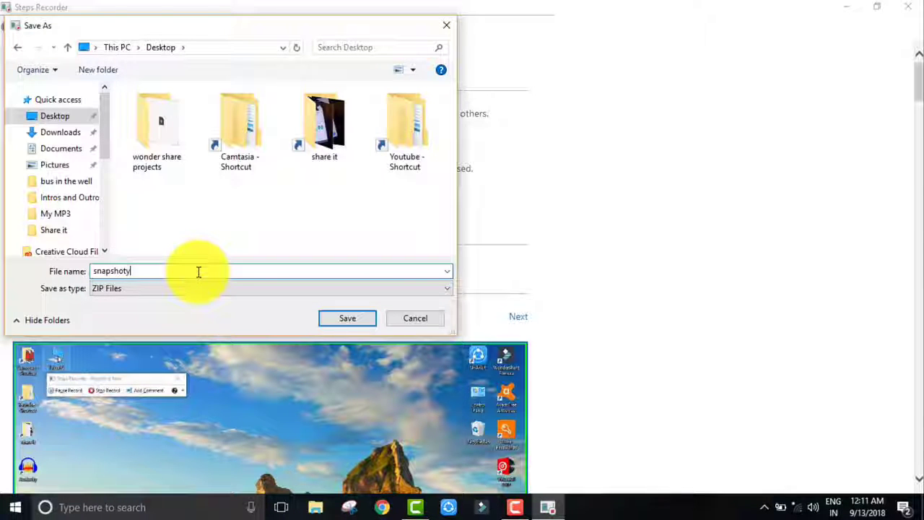
pyautogui.click(367, 321)
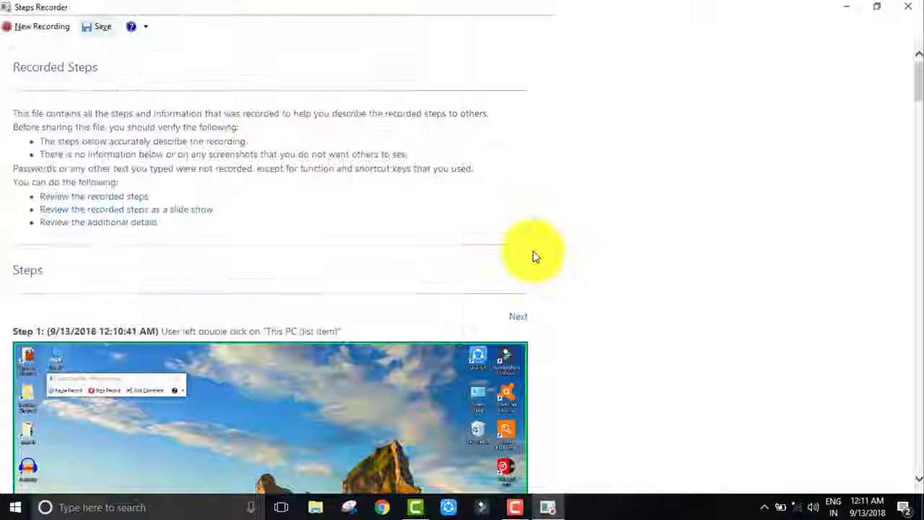
pyautogui.click(847, 6)
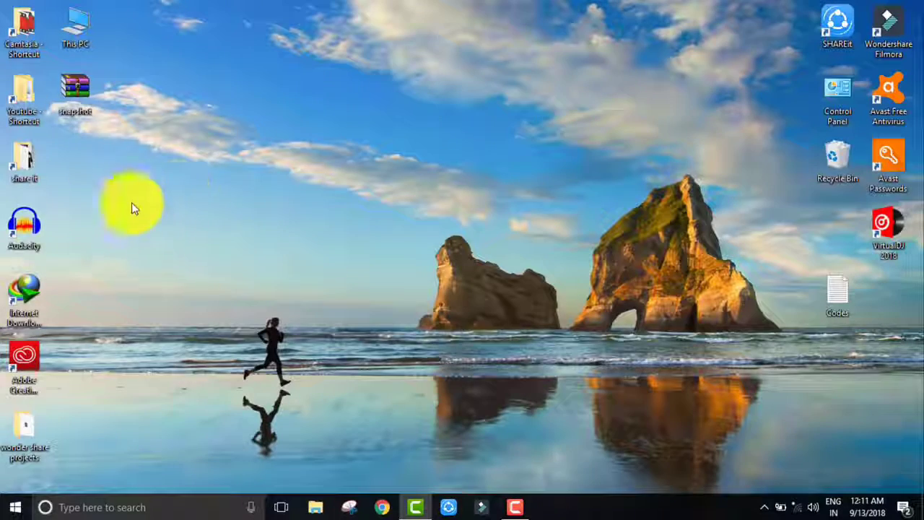
# Step: Extract the snapshot archive onto the Desktop and place the extracted Recording file beside the archive
pyautogui.rightClick(319, 101)
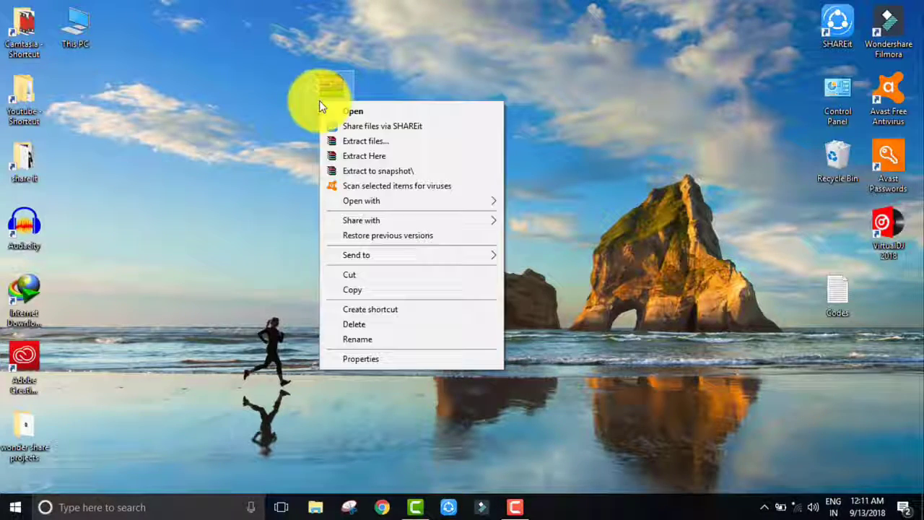
pyautogui.click(330, 90)
pyautogui.rightClick(331, 92)
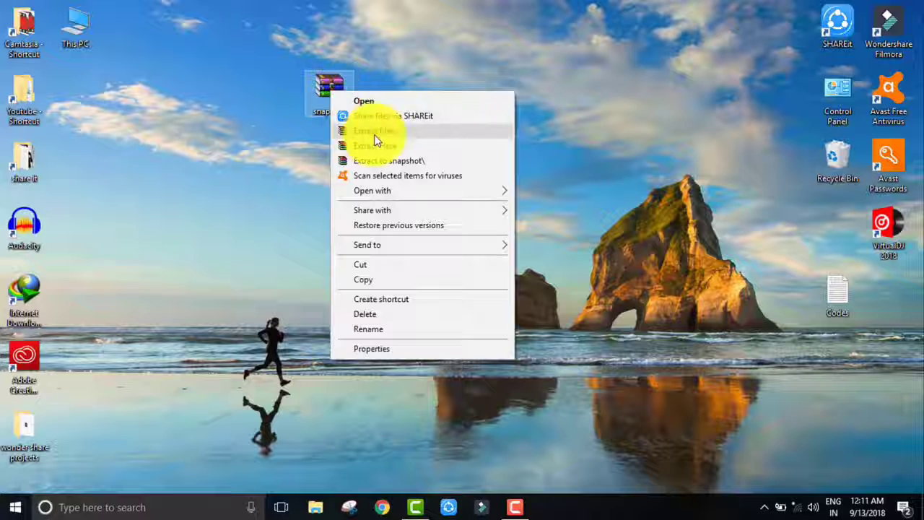
pyautogui.click(409, 146)
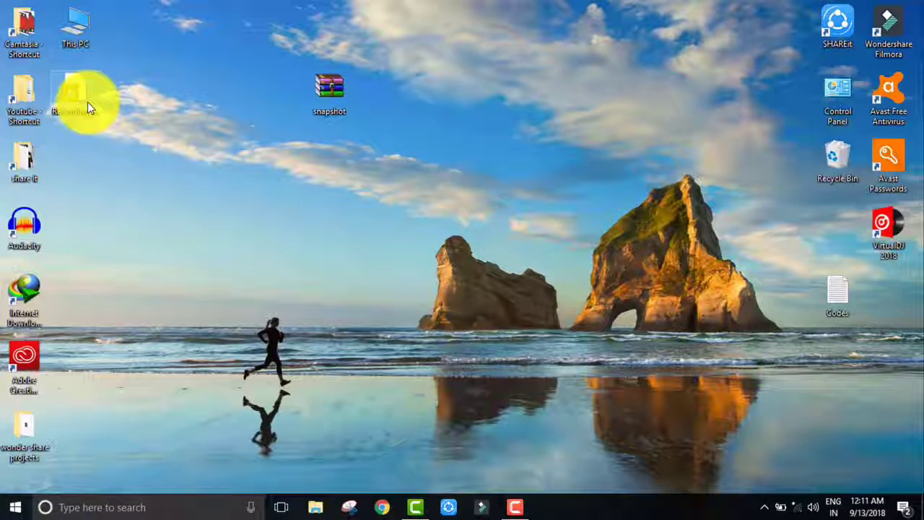
pyautogui.moveTo(88, 102); pyautogui.dragTo(227, 99)
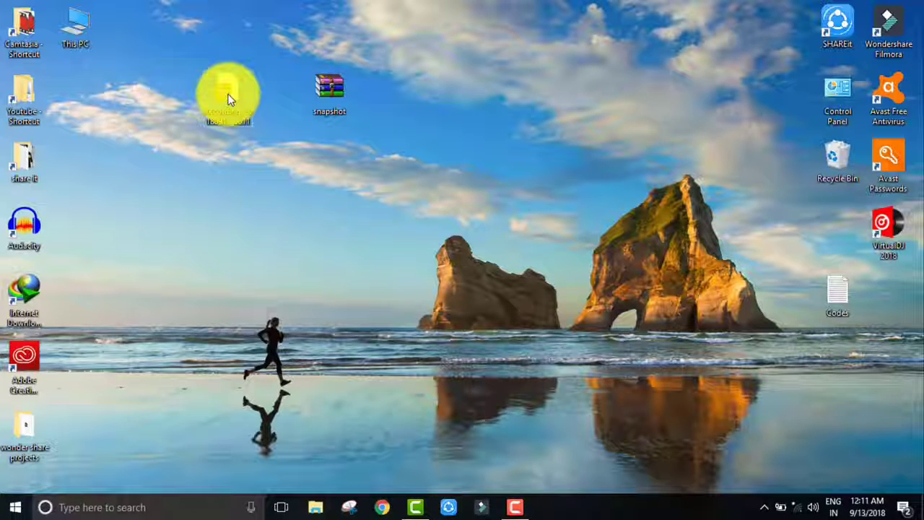
# Step: Open the extracted Recording file in Microsoft Word and close the Navigation pane
pyautogui.doubleClick(228, 99)
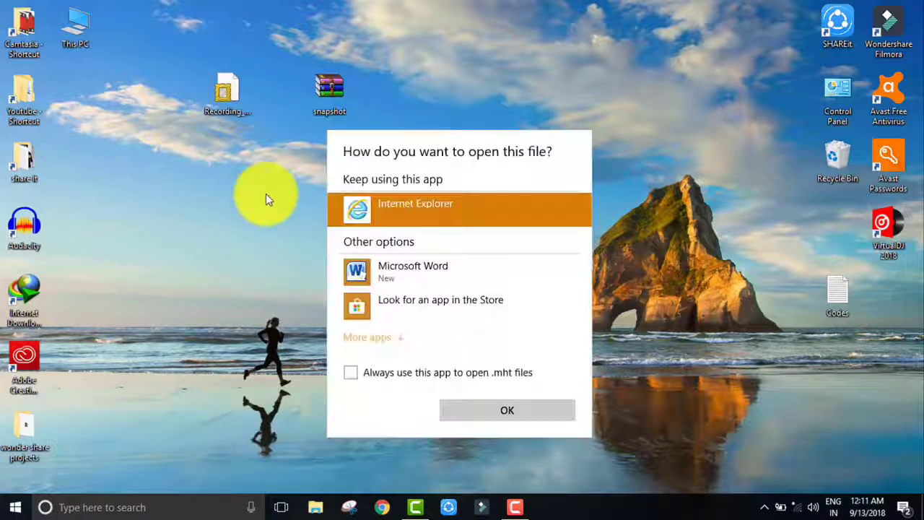
pyautogui.click(447, 274)
pyautogui.click(501, 416)
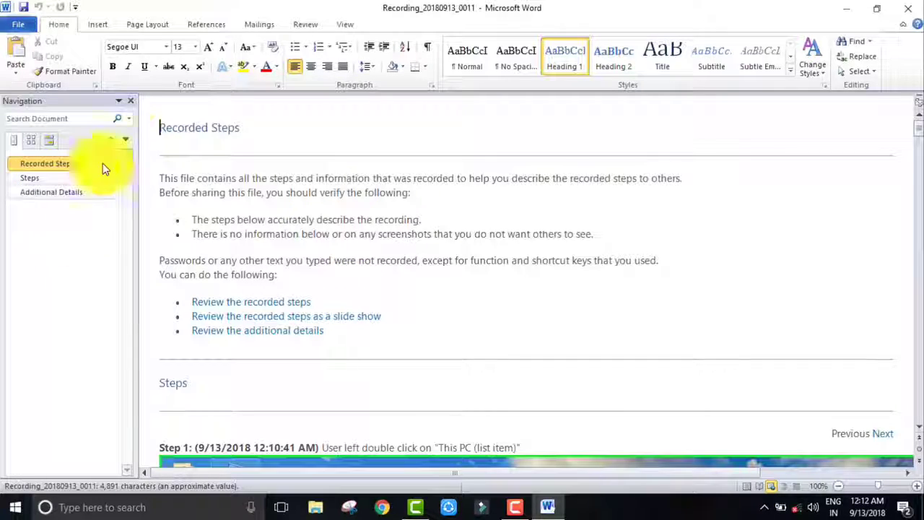
pyautogui.click(132, 101)
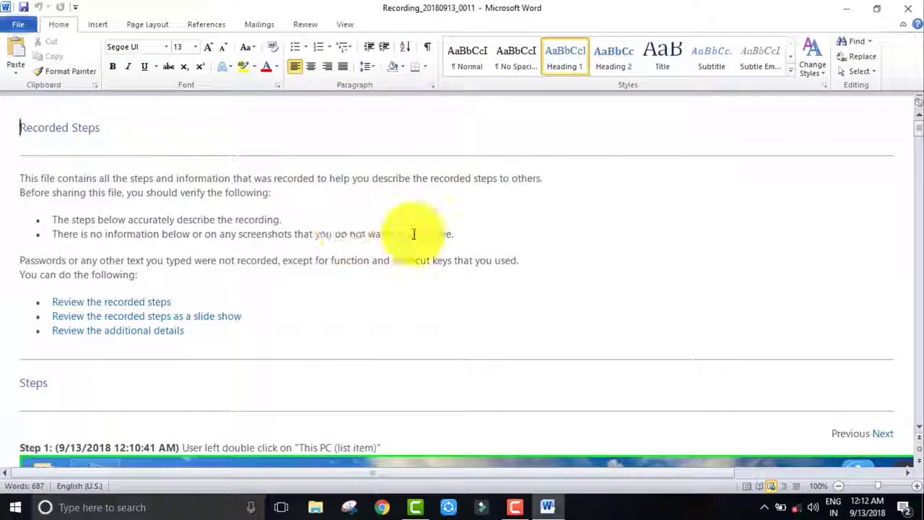
# Step: Review the recorded steps and their screenshots throughout the Word document
pyautogui.press('pagedown')
pyautogui.press('pagedown')
pyautogui.press('pagedown')
pyautogui.press('pagedown')
pyautogui.press('pagedown')
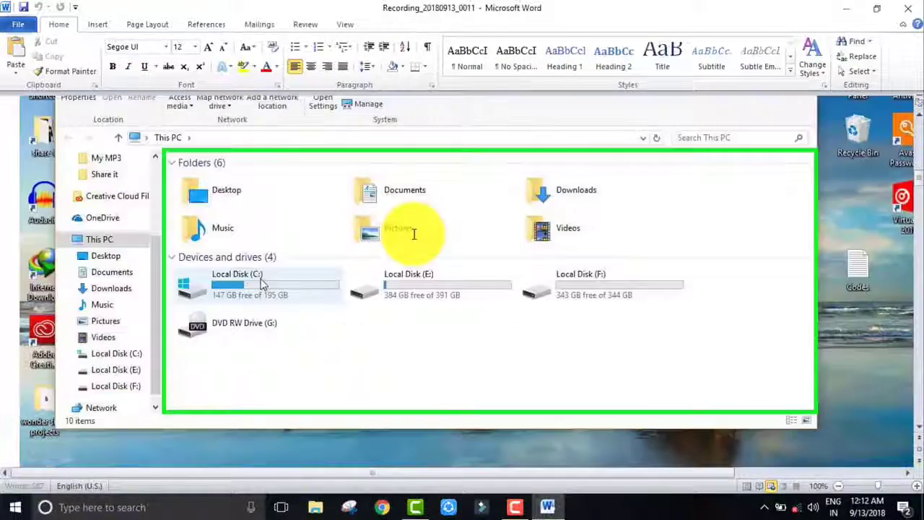
pyautogui.press('pagedown')
pyautogui.press('pagedown')
pyautogui.press('pagedown')
pyautogui.press('pagedown')
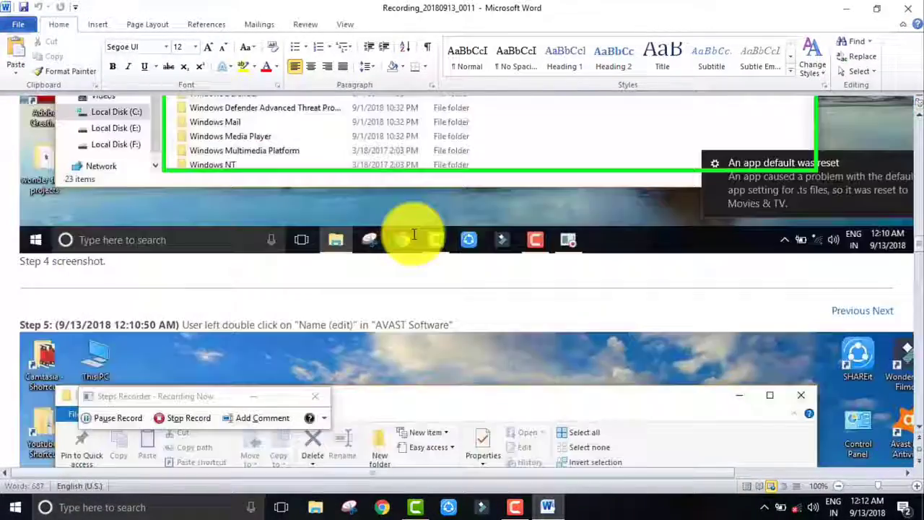
pyautogui.press('pagedown')
pyautogui.press('pagedown')
pyautogui.press('pagedown')
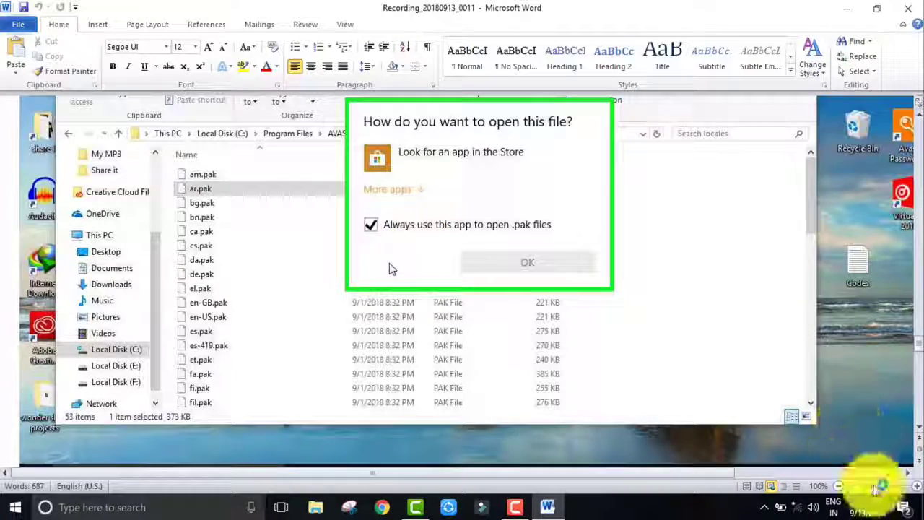
# Step: Zoom the document out to 62%, look over the step screenshots back to Step 1 and minimize Word
pyautogui.moveTo(876, 492); pyautogui.dragTo(865, 491)
pyautogui.scroll(-6, 815, 386)
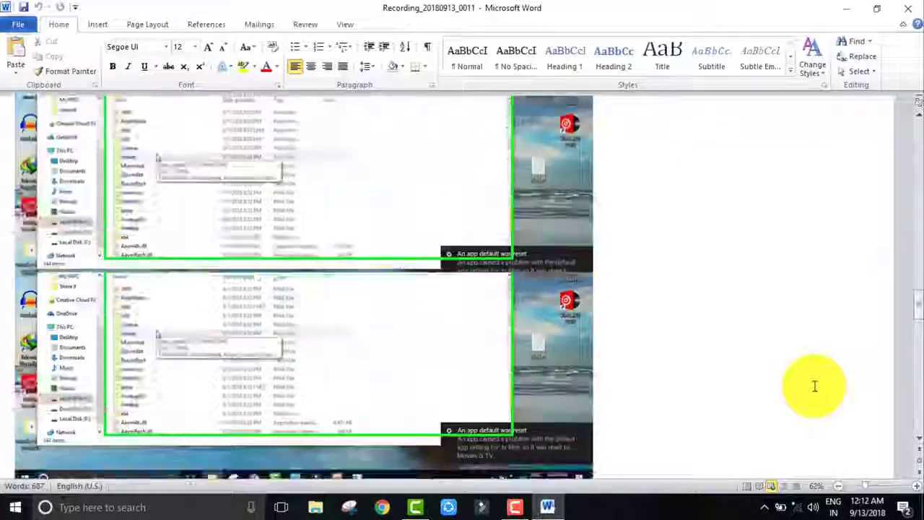
pyautogui.scroll(10, 814, 387)
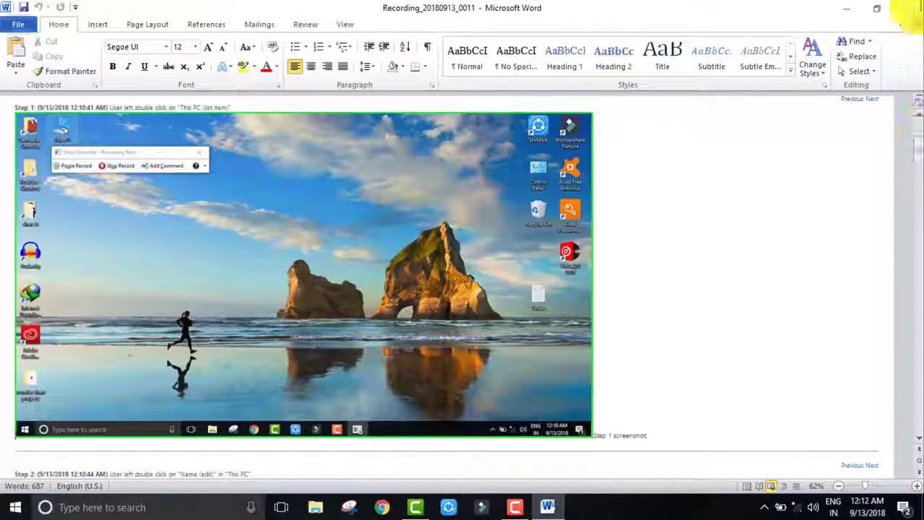
pyautogui.click(846, 7)
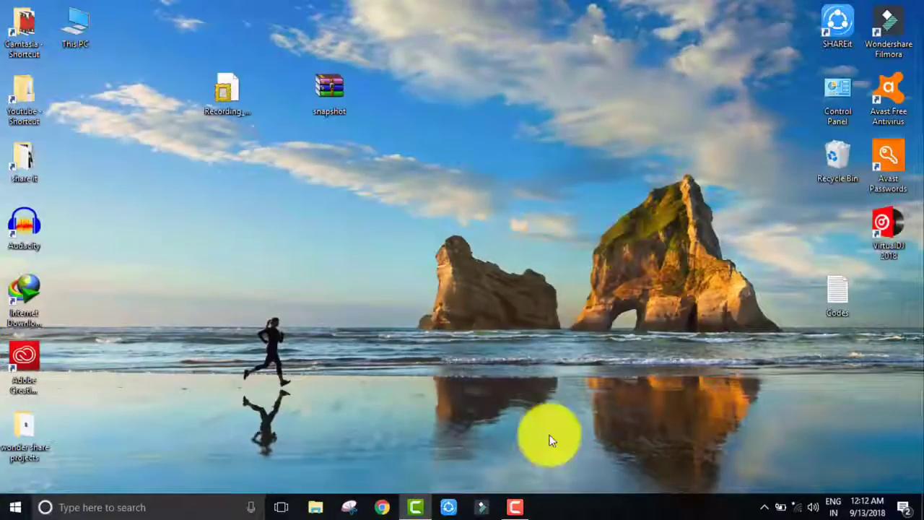
pyautogui.click(515, 507)
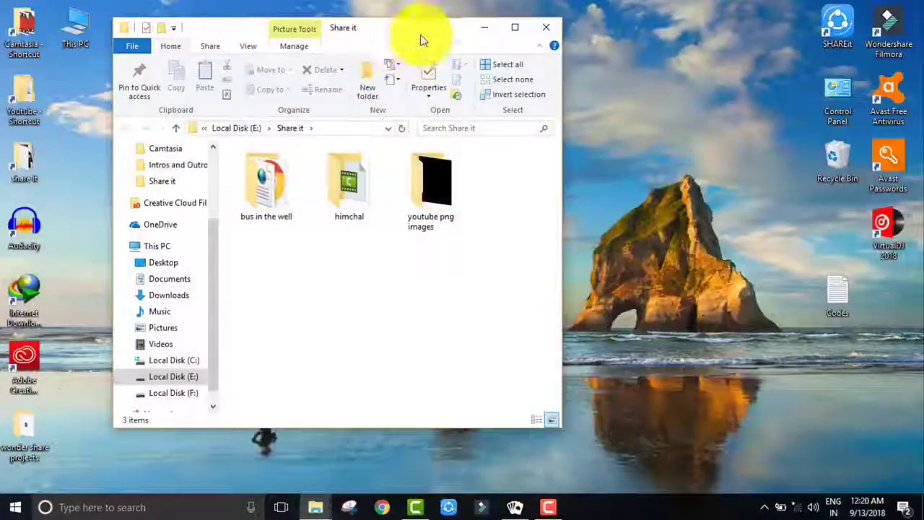
# Step: Snap the Share it folder window to the right half of the screen
pyautogui.doubleClick(422, 34)
pyautogui.moveTo(463, 22); pyautogui.dragTo(703, 28)
pyautogui.moveTo(693, 412); pyautogui.dragTo(693, 497)
# Step: Launch the Candy Crush Soda app tile and move the resulting Microsoft Store window to the upper edge of the screen
pyautogui.click(16, 507)
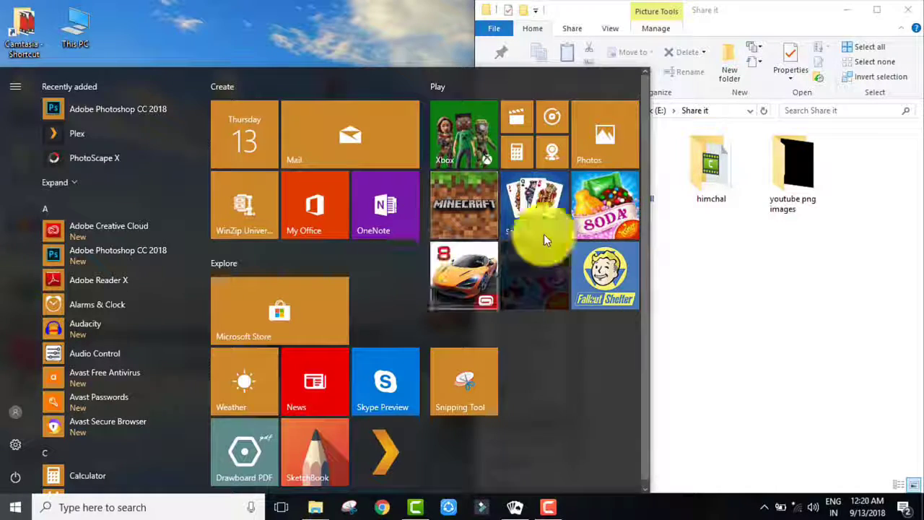
pyautogui.click(600, 236)
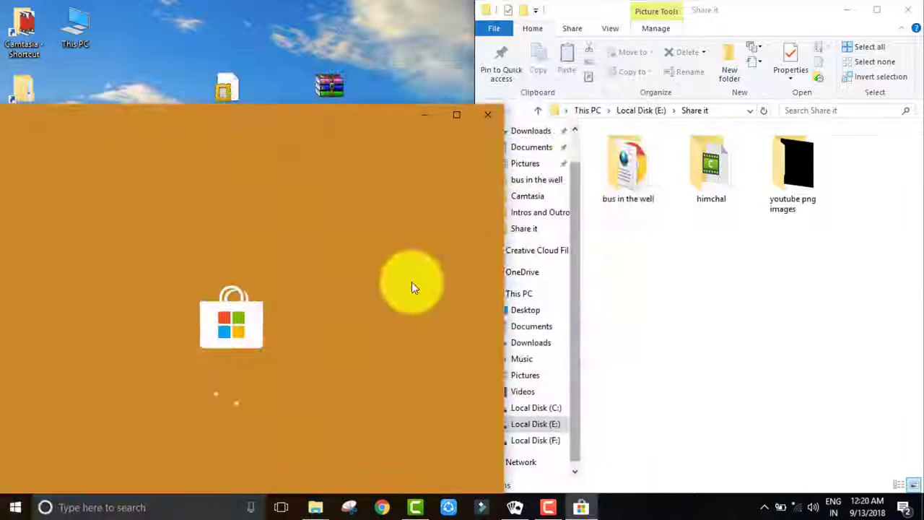
pyautogui.moveTo(374, 123); pyautogui.dragTo(411, 12)
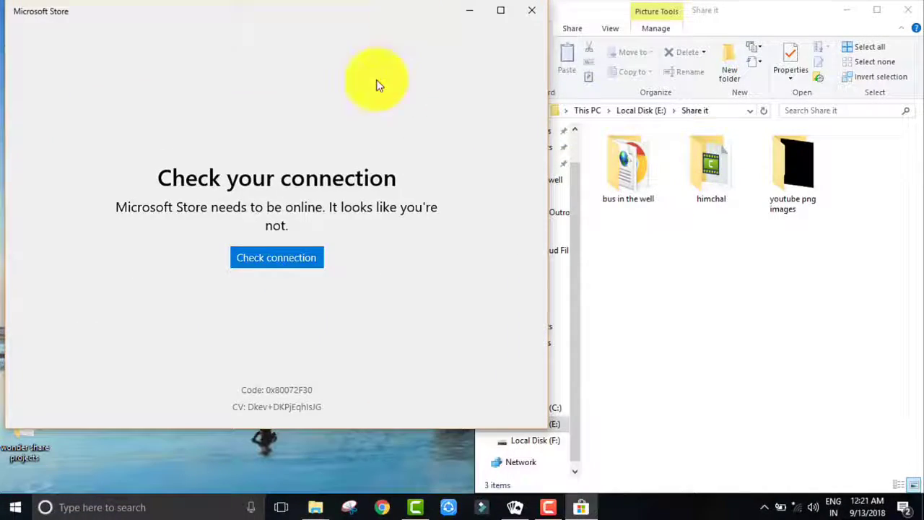
# Step: Show Microsoft Solitaire Collection beside File Explorer, browse to the Desktop folder, and deal a card in the TriPeaks game
pyautogui.click(516, 507)
pyautogui.click(701, 353)
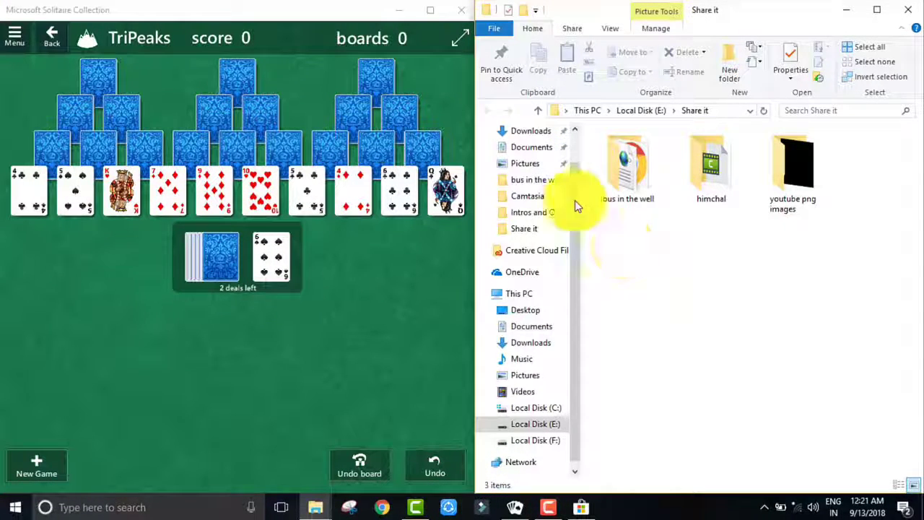
pyautogui.scroll(1, 582, 207)
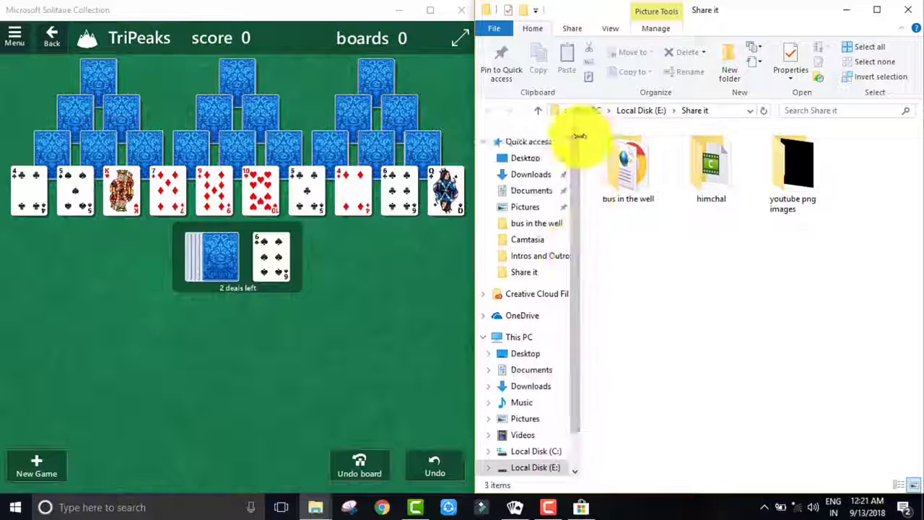
pyautogui.click(531, 159)
pyautogui.click(213, 249)
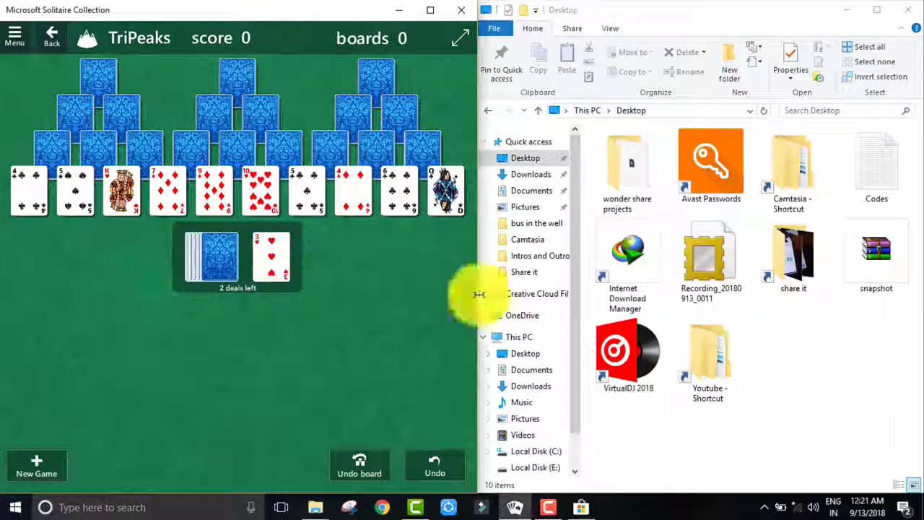
# Step: Return File Explorer to Share it, play the 4 of clubs in TriPeaks, and open the himchal folder
pyautogui.hotkey('alt', 'Left')
pyautogui.hotkey('alt', 'Up')
pyautogui.hotkey('alt', 'Left')
pyautogui.click(270, 282)
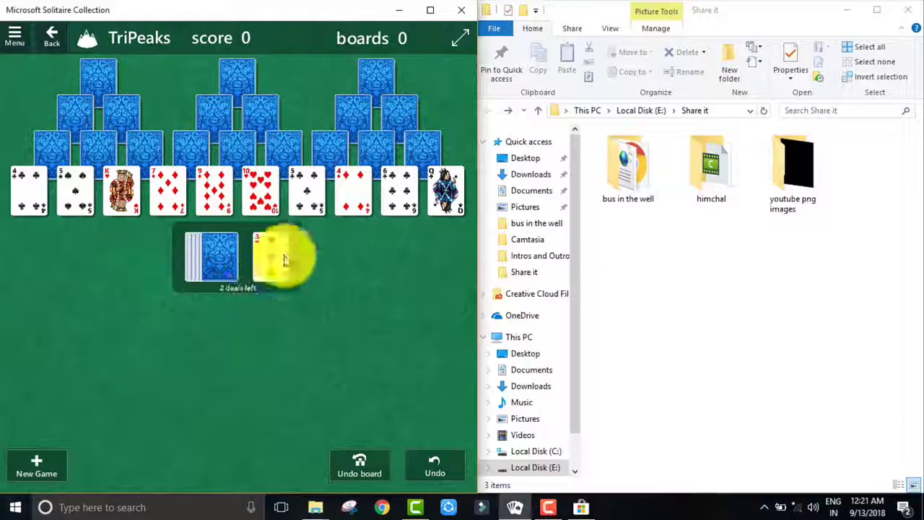
pyautogui.click(303, 194)
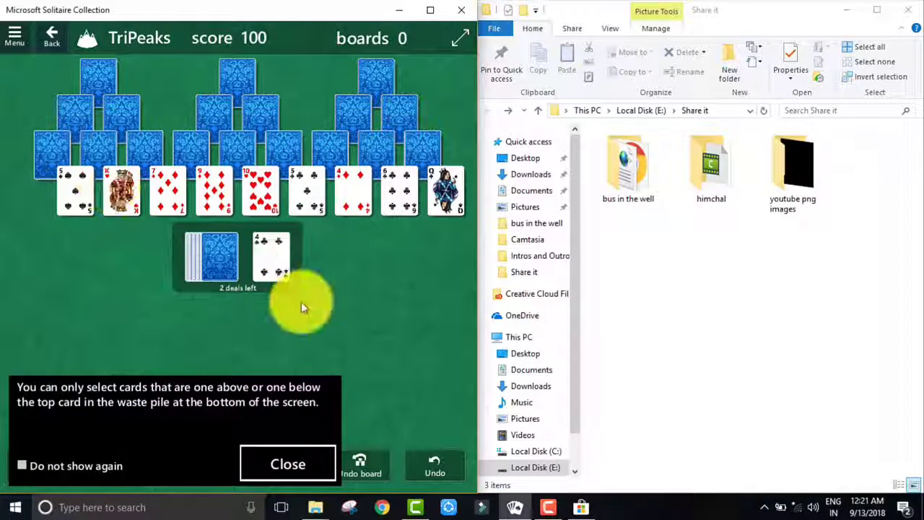
pyautogui.doubleClick(701, 197)
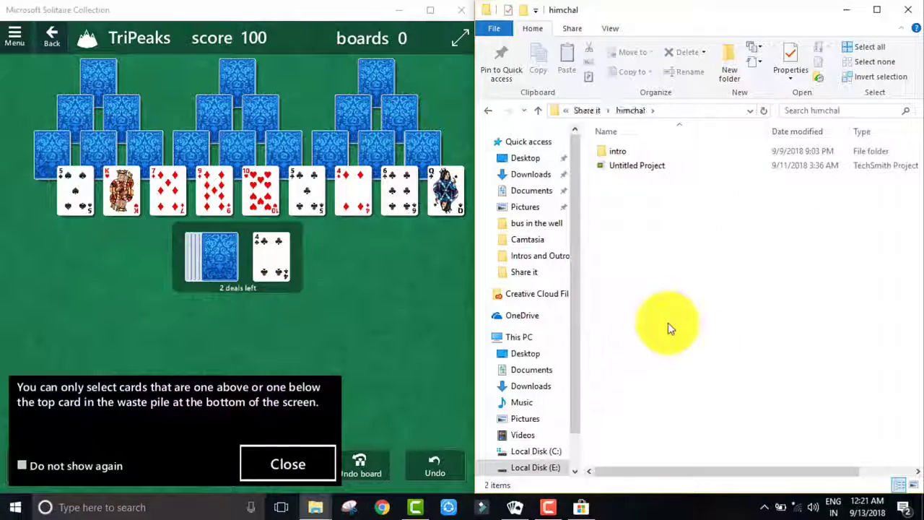
# Step: Resize the side-by-side windows so Solitaire takes about a third of the screen width and the himchal folder fills the rest
pyautogui.moveTo(475, 282); pyautogui.dragTo(227, 266)
pyautogui.click(123, 173)
pyautogui.click(481, 184)
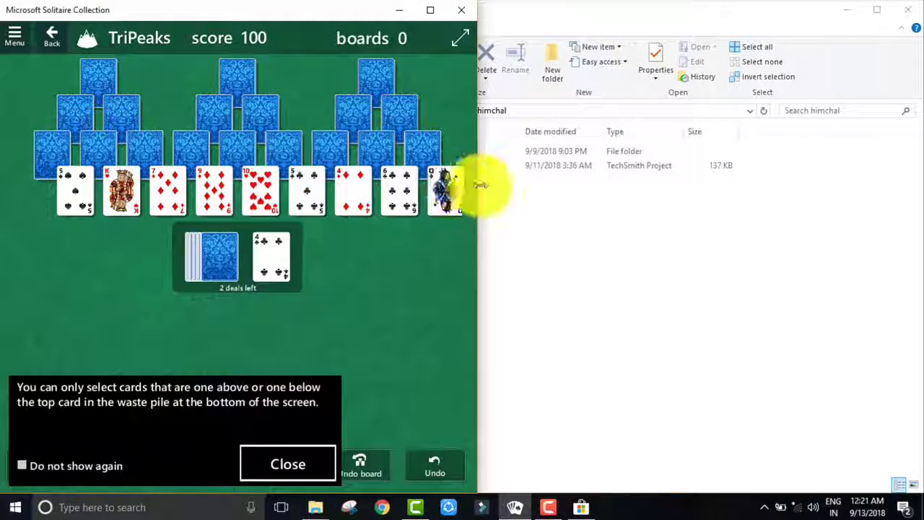
pyautogui.moveTo(481, 207); pyautogui.dragTo(189, 205)
pyautogui.click(497, 223)
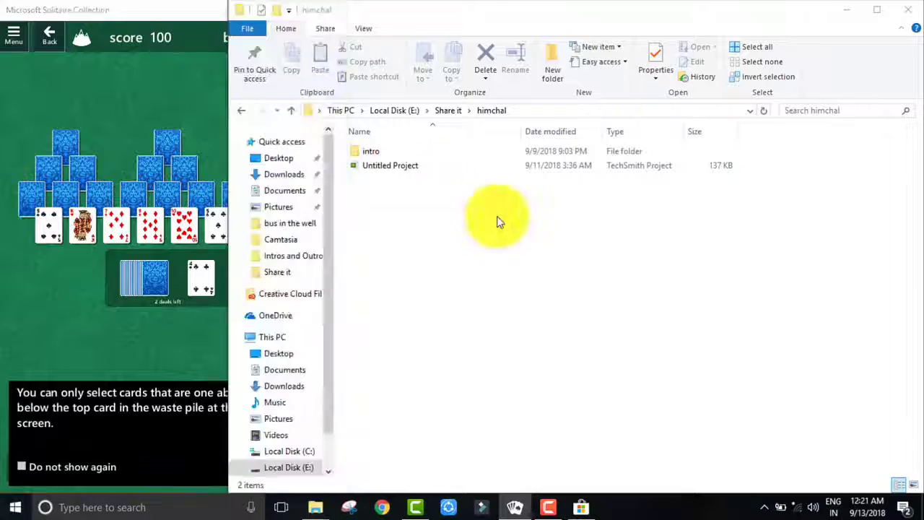
pyautogui.moveTo(243, 225); pyautogui.dragTo(337, 223)
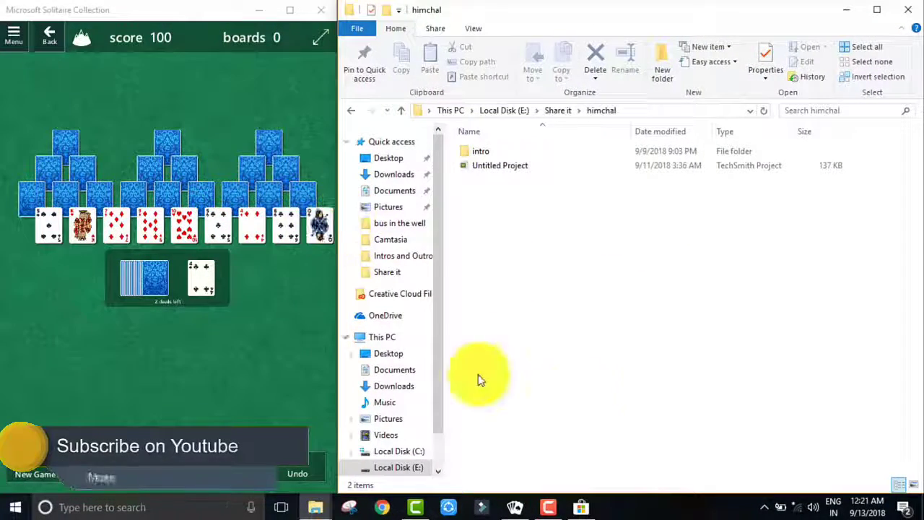
# Step: Bring the Microsoft Store window to the front using Task View, and repeat the switch once more
pyautogui.click(281, 507)
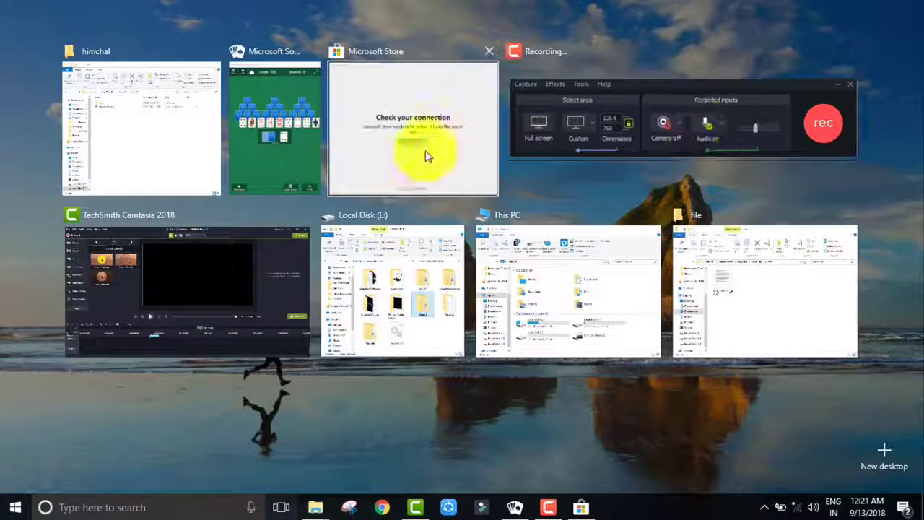
pyautogui.click(354, 154)
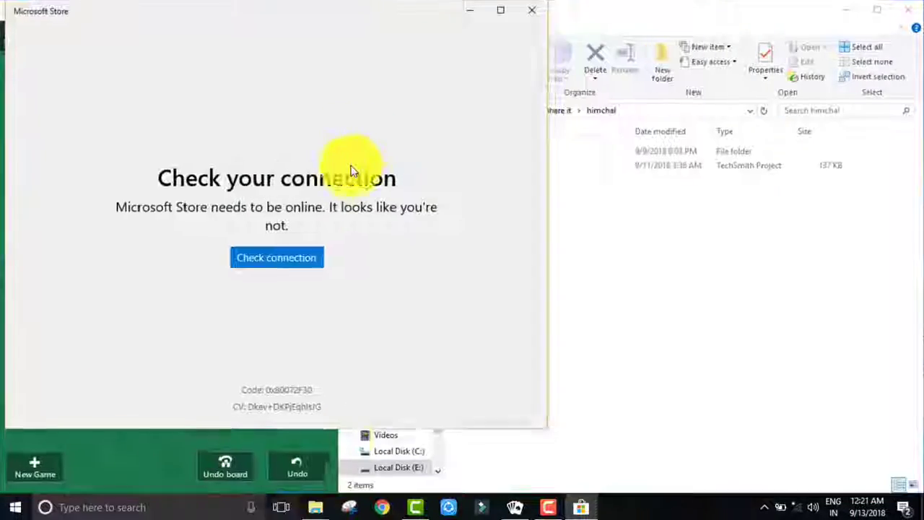
pyautogui.click(286, 510)
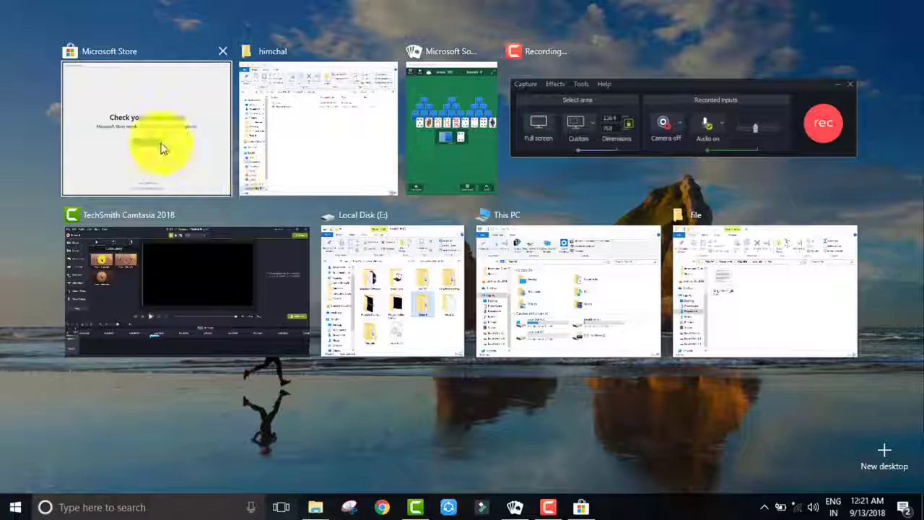
pyautogui.click(162, 149)
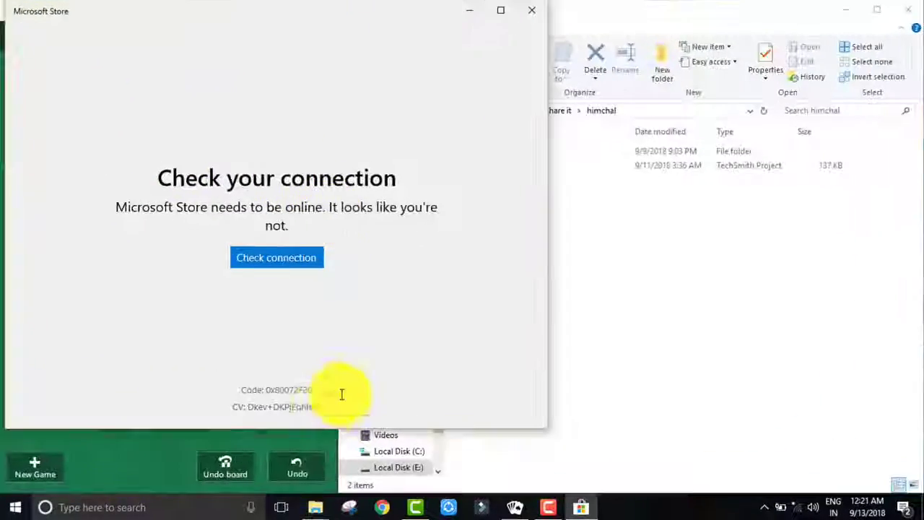
# Step: Create a second virtual desktop in Task View and switch to it
pyautogui.click(276, 511)
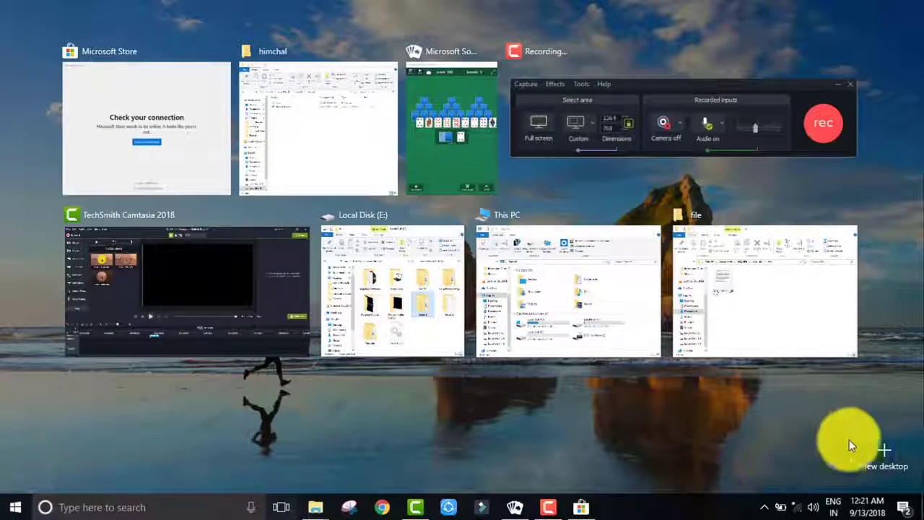
pyautogui.click(893, 454)
pyautogui.click(472, 268)
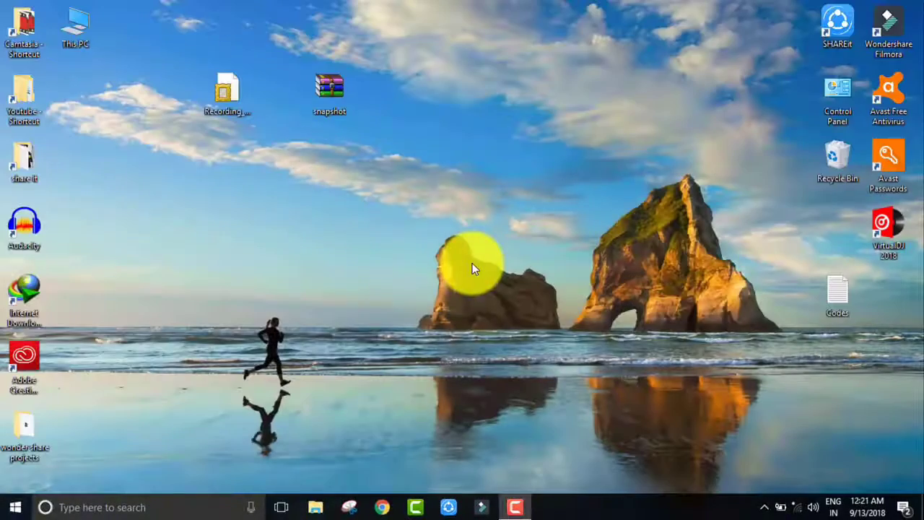
# Step: Switch back to Desktop 1 using Task View
pyautogui.click(281, 508)
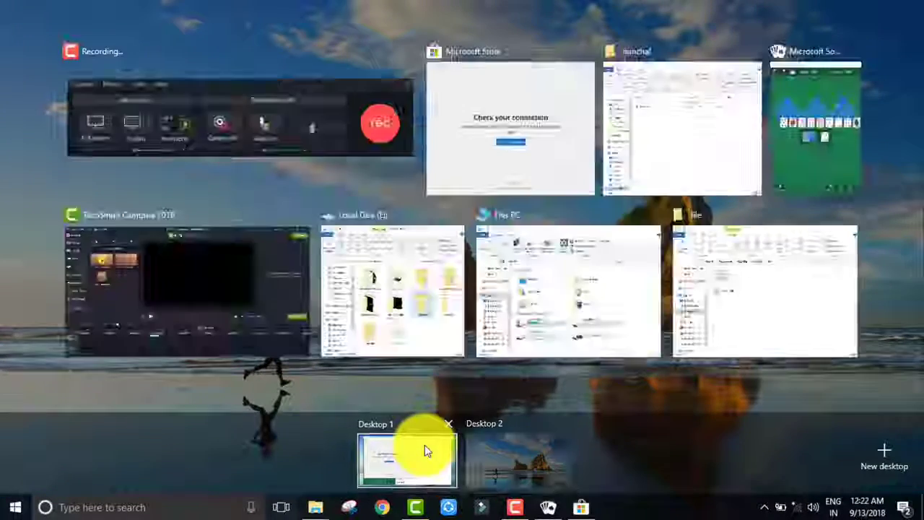
pyautogui.click(425, 448)
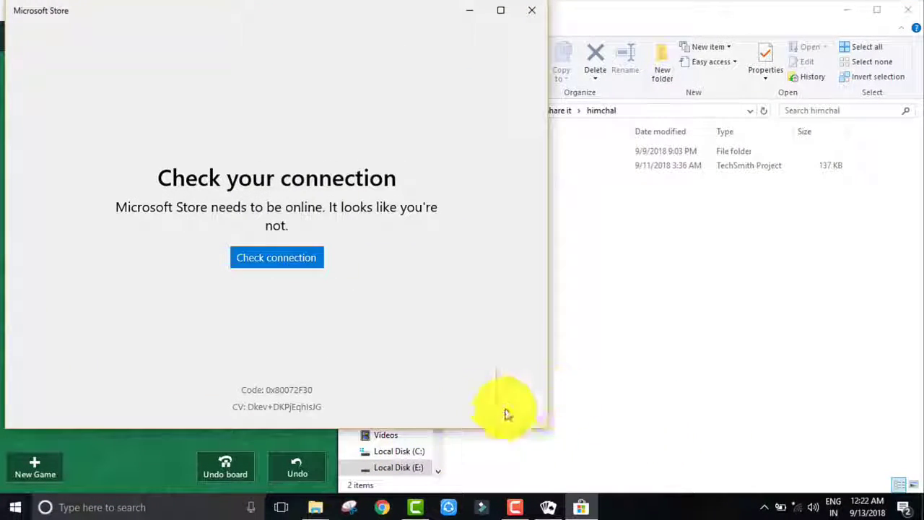
pyautogui.click(904, 507)
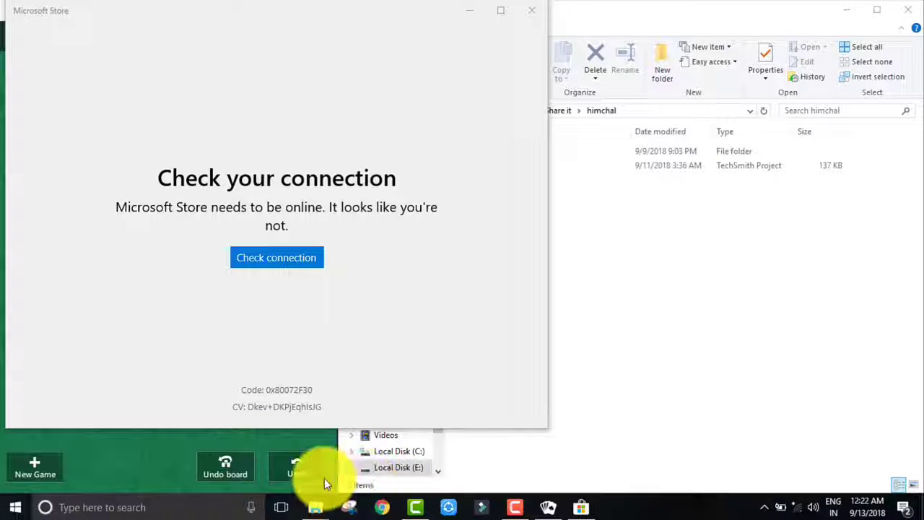
# Step: Reselect Desktop 1 in Task View, and switch to Desktop 2
pyautogui.click(287, 509)
pyautogui.click(389, 458)
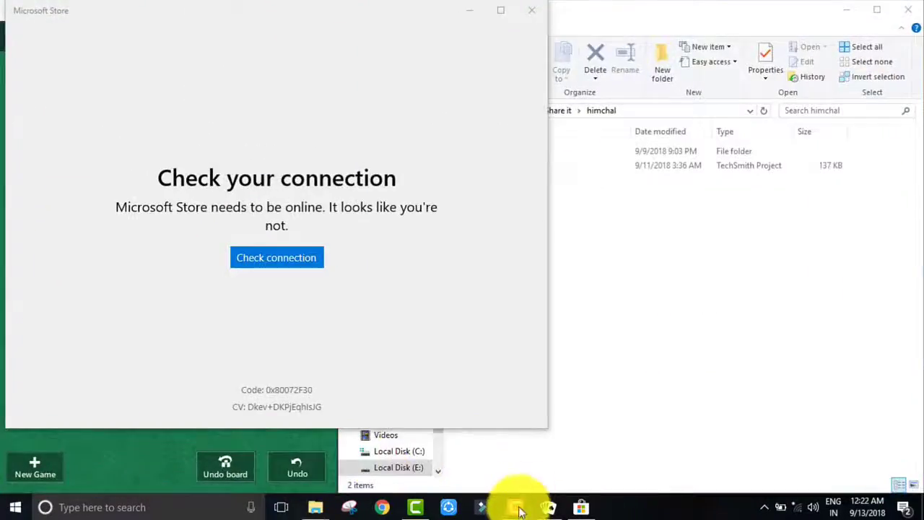
pyautogui.click(283, 507)
pyautogui.click(497, 443)
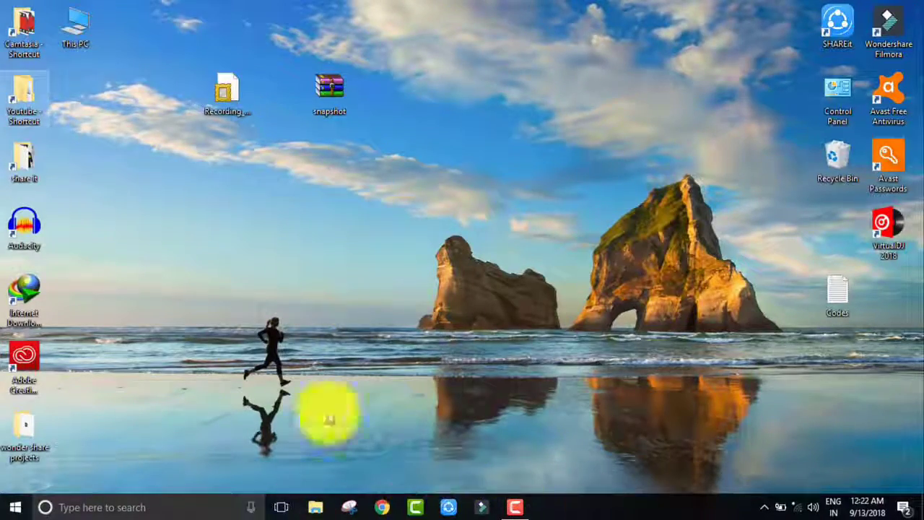
# Step: Open and dismiss the Start menu on Desktop 2, and return to Desktop 1 through Task View
pyautogui.click(14, 507)
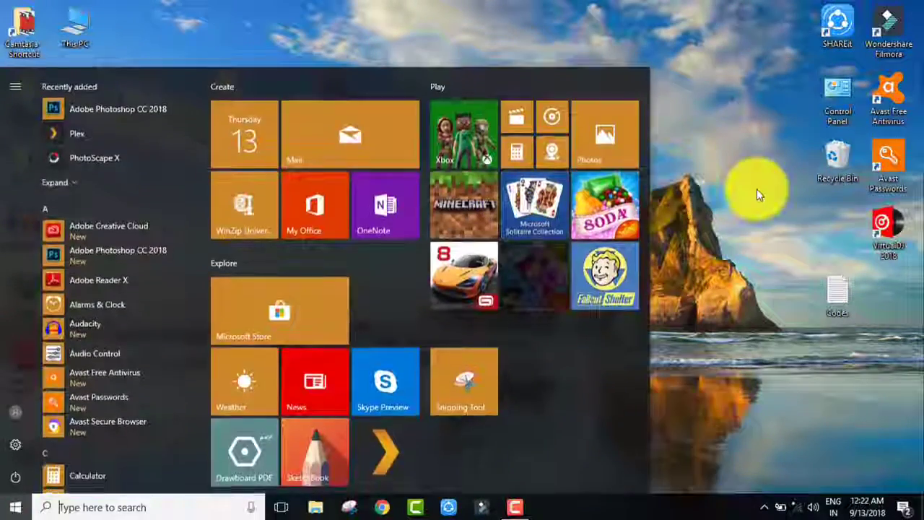
pyautogui.click(759, 192)
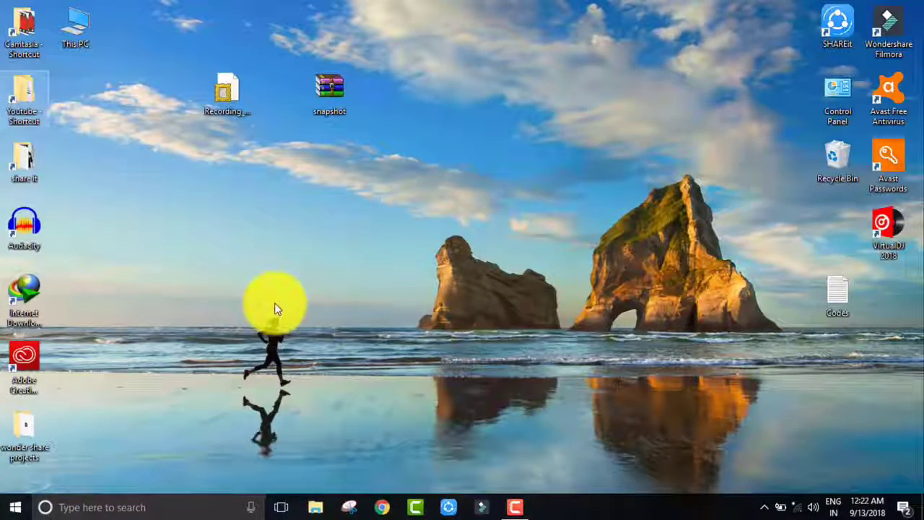
pyautogui.click(285, 508)
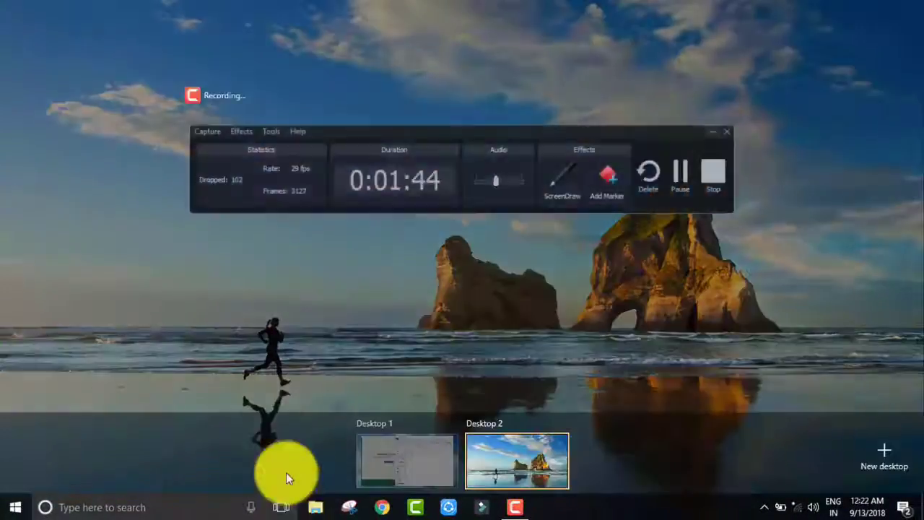
pyautogui.click(380, 463)
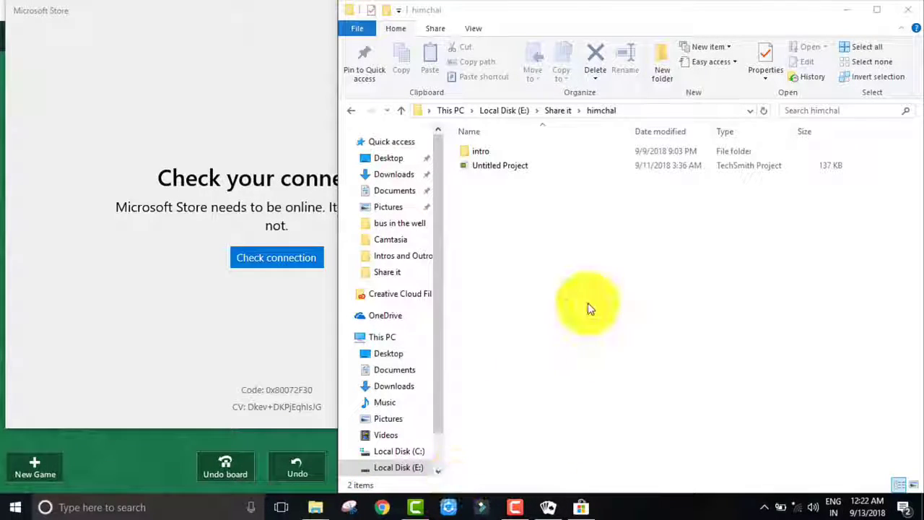
# Step: Minimize the himchal folder window and close the Microsoft Store and Solitaire windows
pyautogui.click(848, 11)
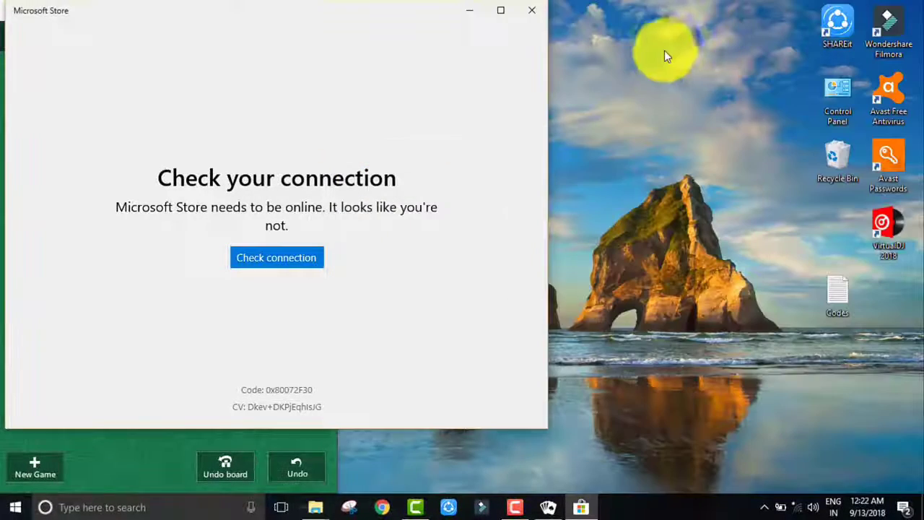
pyautogui.click(532, 11)
pyautogui.click(322, 12)
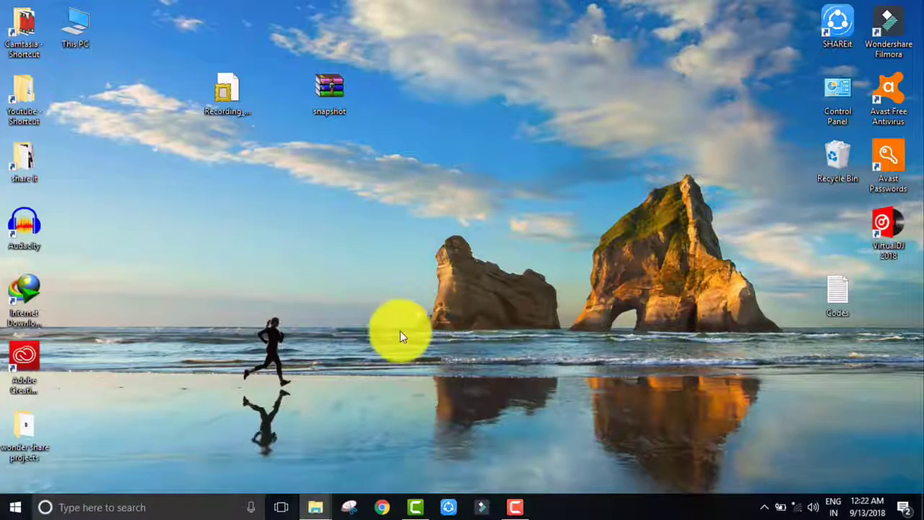
pyautogui.click(509, 504)
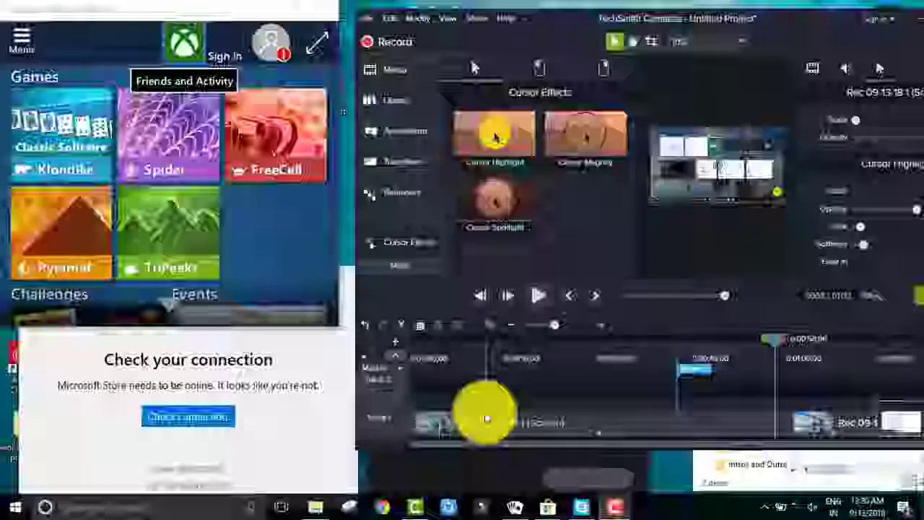
# Step: Bring the Microsoft Store window forward, snap it into the lower-left quarter of the screen over Solitaire, and stop the screen recording
pyautogui.press('F9')
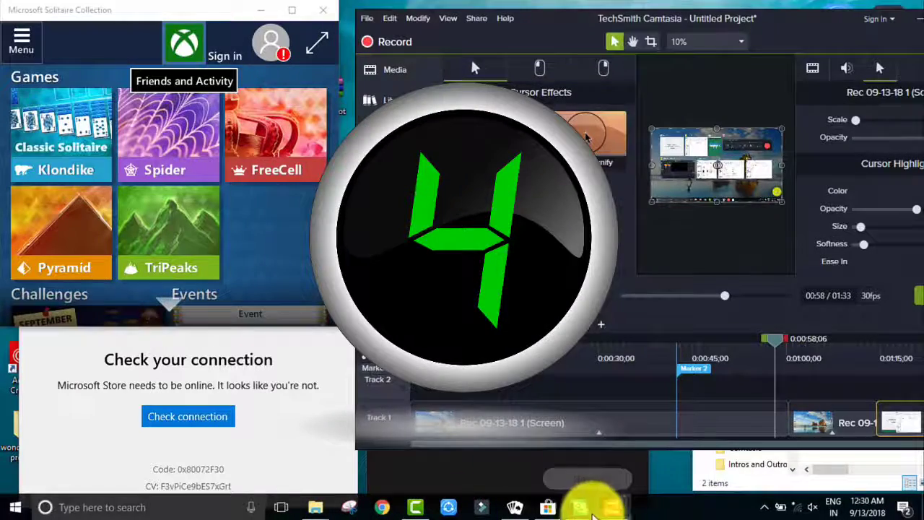
pyautogui.click(582, 507)
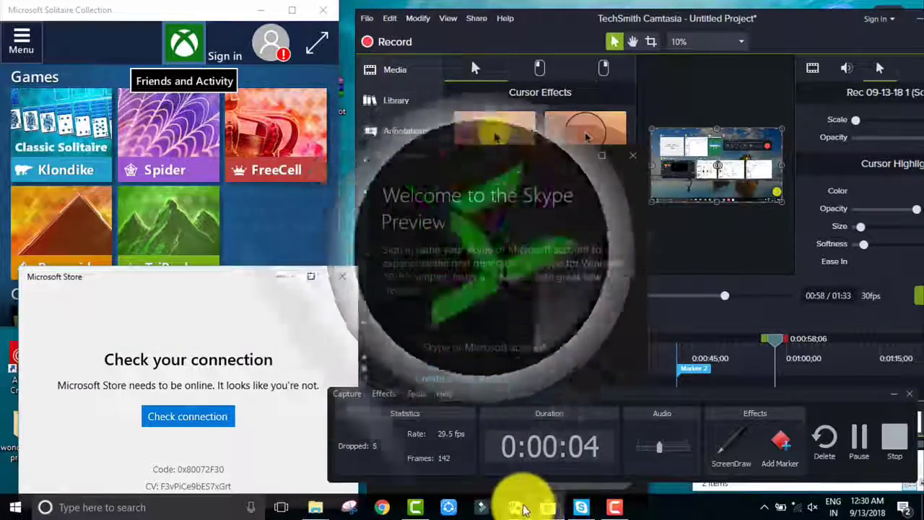
pyautogui.click(419, 508)
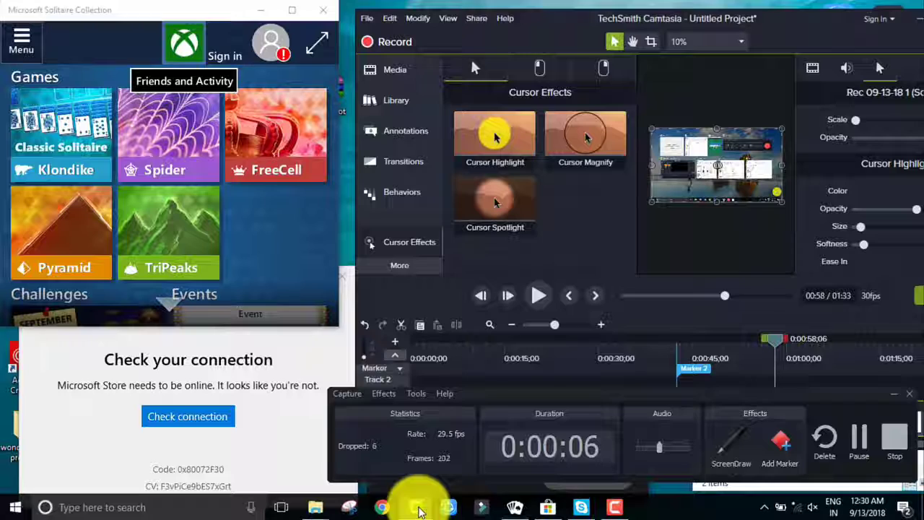
pyautogui.click(309, 363)
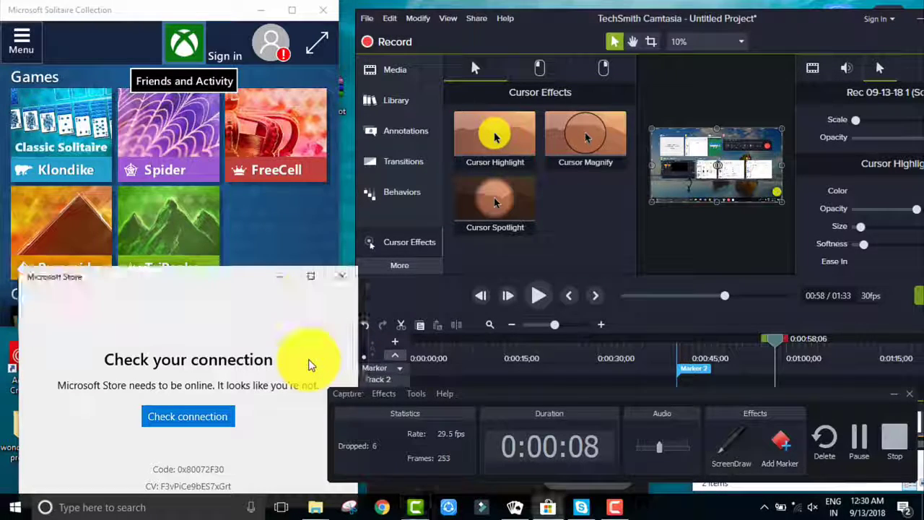
pyautogui.moveTo(225, 282); pyautogui.dragTo(207, 268)
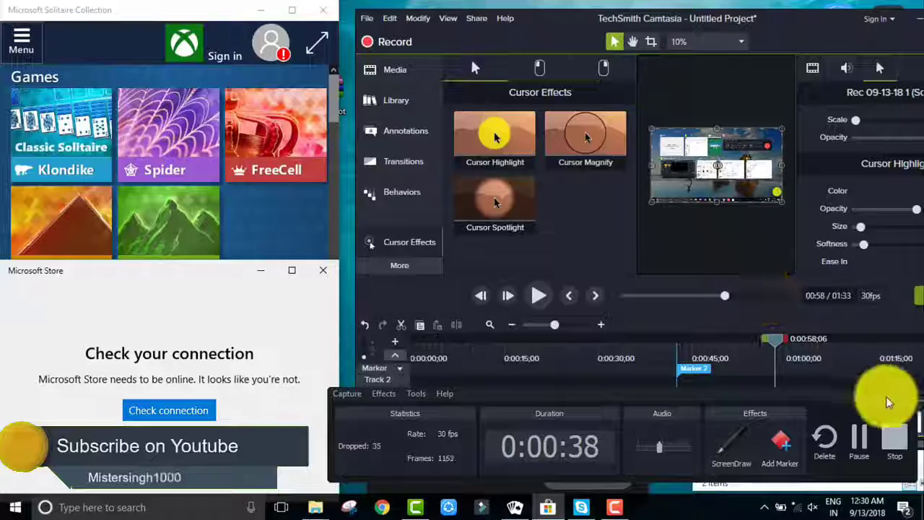
pyautogui.click(893, 437)
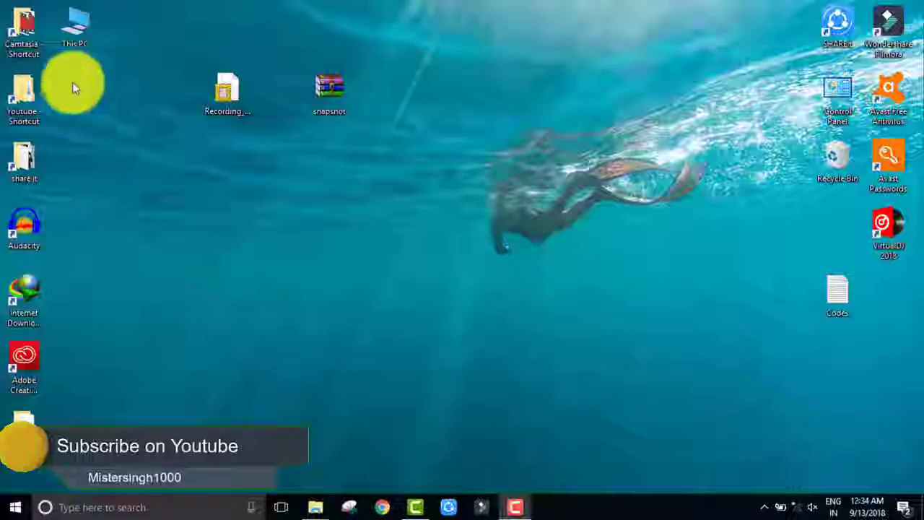
# Step: Open This PC from the desktop, maximize its window, and look through the contents of drives E:, F: and C:
pyautogui.doubleClick(77, 35)
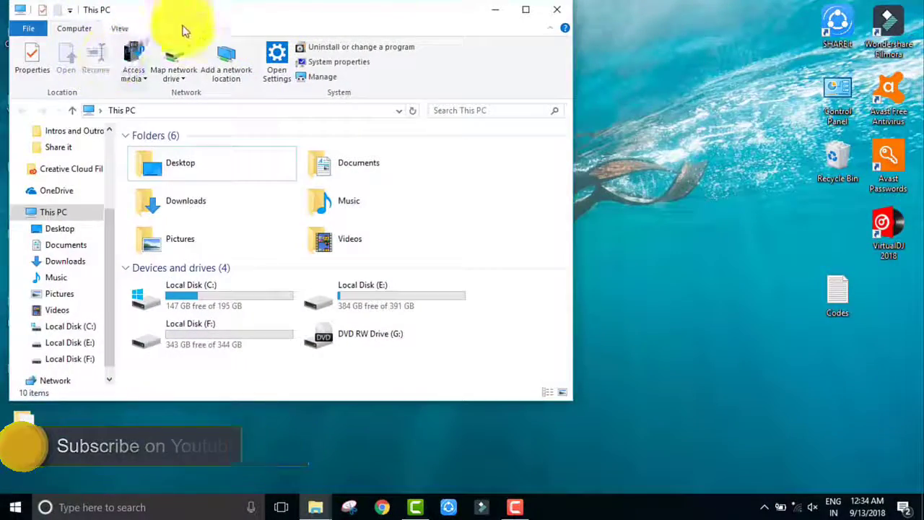
pyautogui.doubleClick(242, 13)
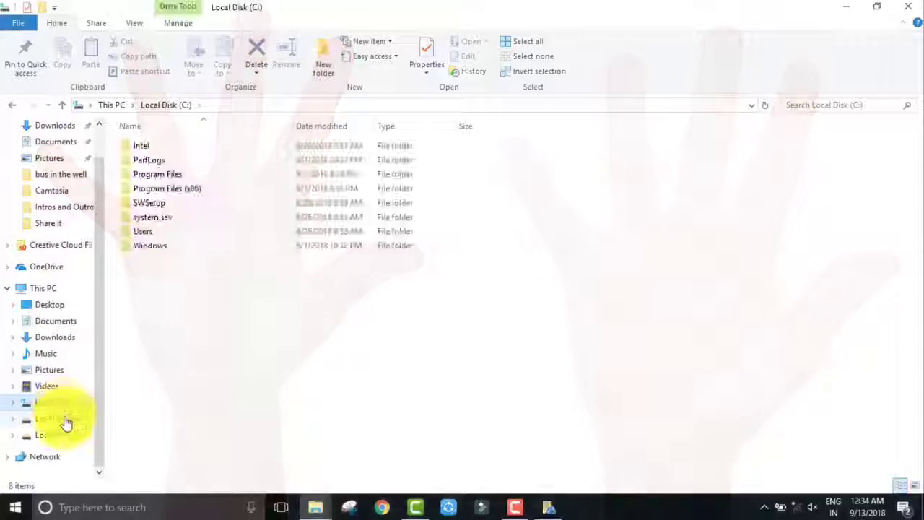
pyautogui.click(65, 419)
pyautogui.click(65, 435)
pyautogui.click(65, 421)
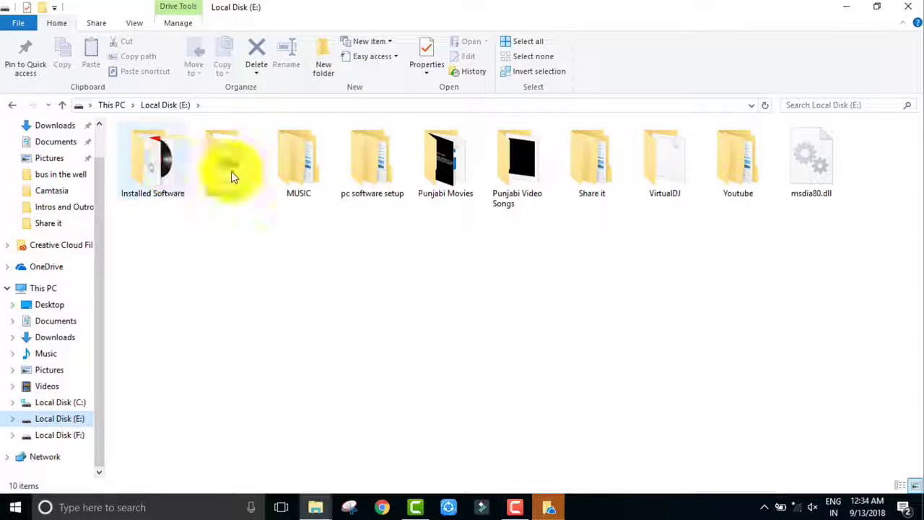
pyautogui.click(79, 406)
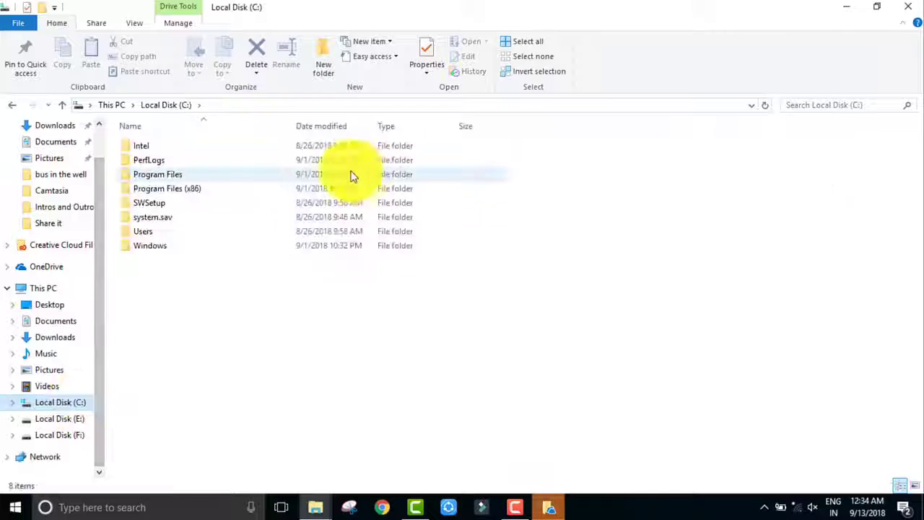
# Step: Browse drive C: through Program Files, Common Files, System, Ole DB and en-US, and go back up to the drive's root
pyautogui.doubleClick(315, 177)
pyautogui.doubleClick(283, 174)
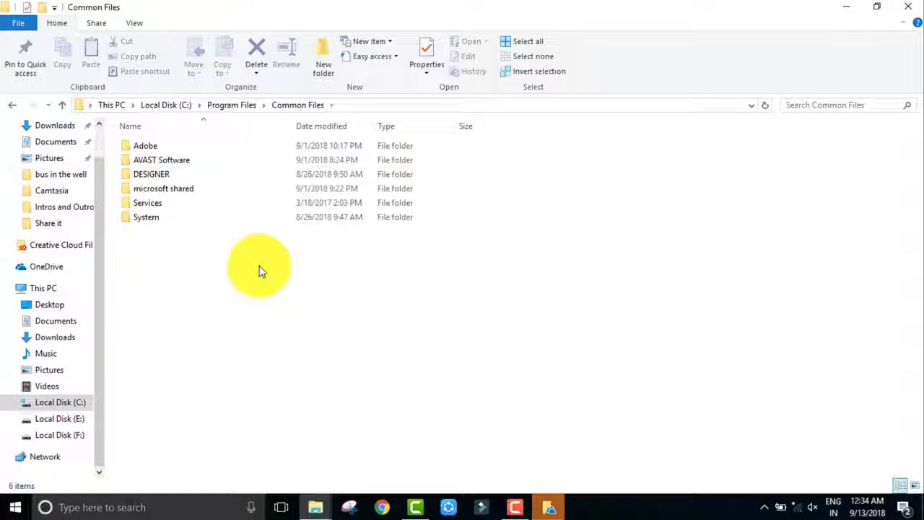
pyautogui.doubleClick(244, 221)
pyautogui.doubleClick(256, 203)
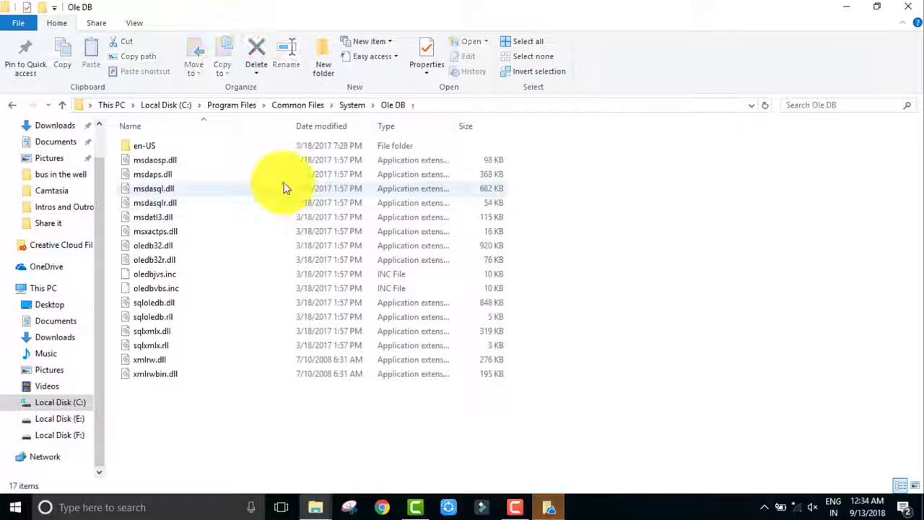
pyautogui.doubleClick(266, 157)
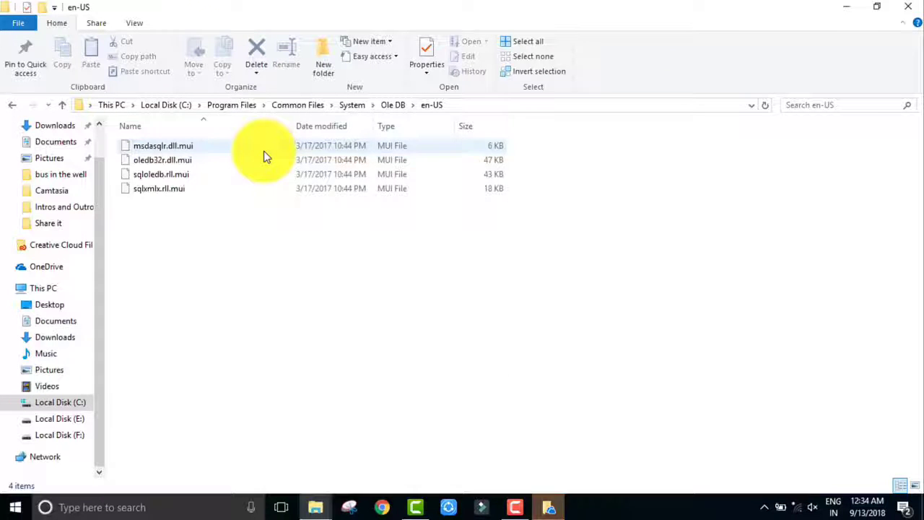
pyautogui.press('BackSpace')
pyautogui.press('BackSpace')
pyautogui.press('BackSpace')
pyautogui.press('BackSpace')
pyautogui.press('BackSpace')
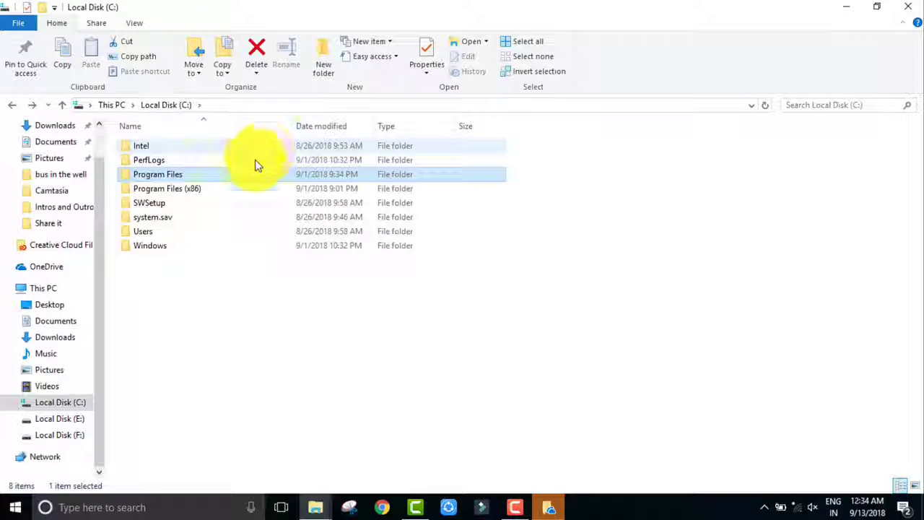
# Step: View the logs folder inside system.sav on drive C:, and go back to Local Disk (E:)
pyautogui.doubleClick(232, 217)
pyautogui.doubleClick(228, 147)
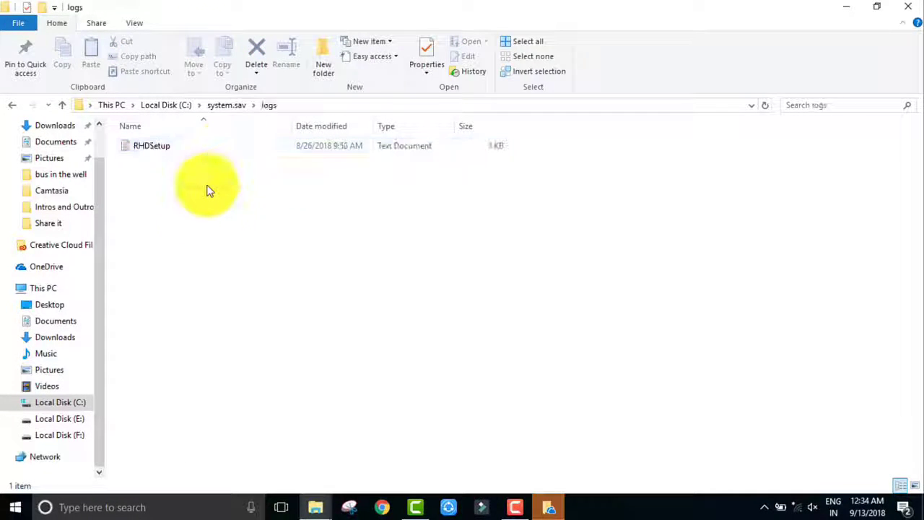
pyautogui.press('BackSpace')
pyautogui.press('BackSpace')
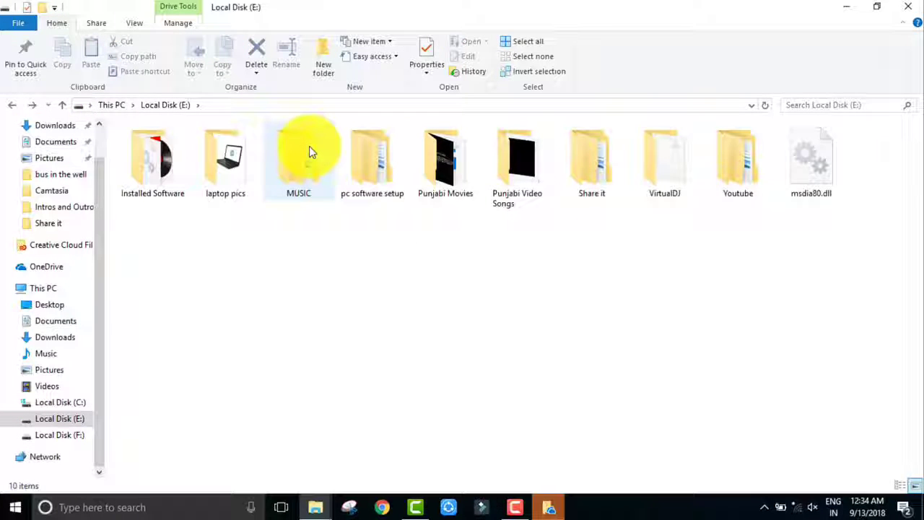
# Step: Look into the Punjabi Video Songs, Punjabi Movies, pc software setup and VirtualDJ folders on drive E:, and close the window
pyautogui.doubleClick(487, 166)
pyautogui.press('BackSpace')
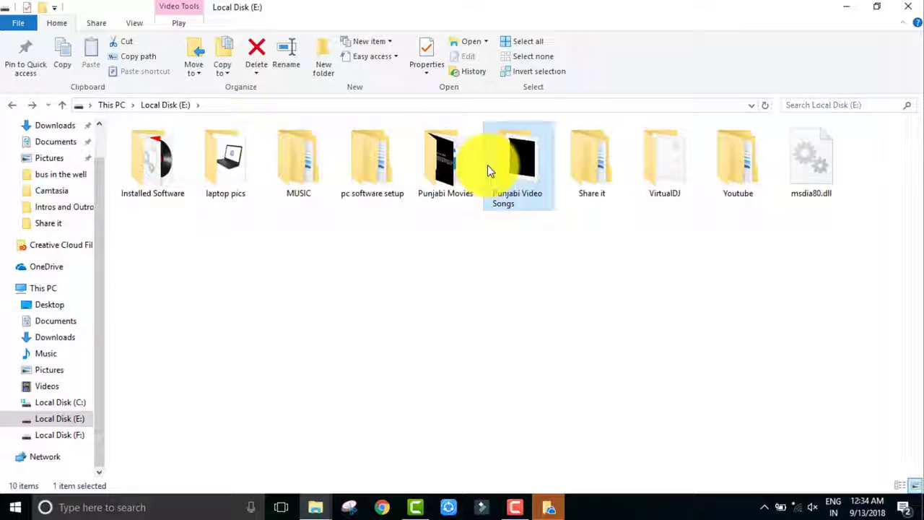
pyautogui.doubleClick(457, 165)
pyautogui.press('BackSpace')
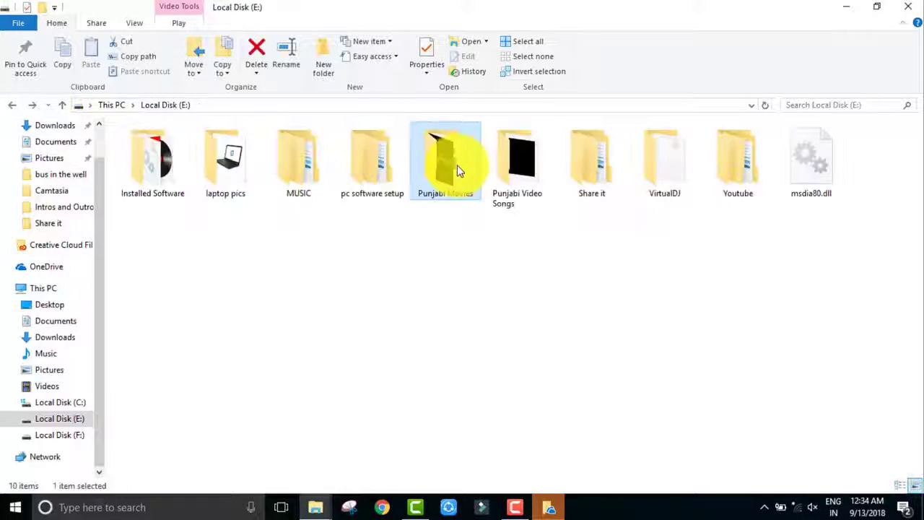
pyautogui.doubleClick(356, 177)
pyautogui.press('BackSpace')
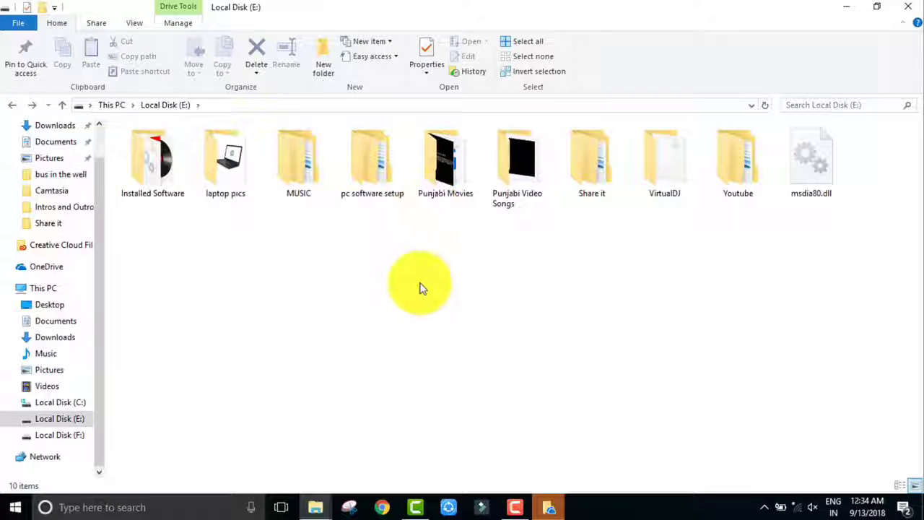
pyautogui.doubleClick(665, 159)
pyautogui.press('BackSpace')
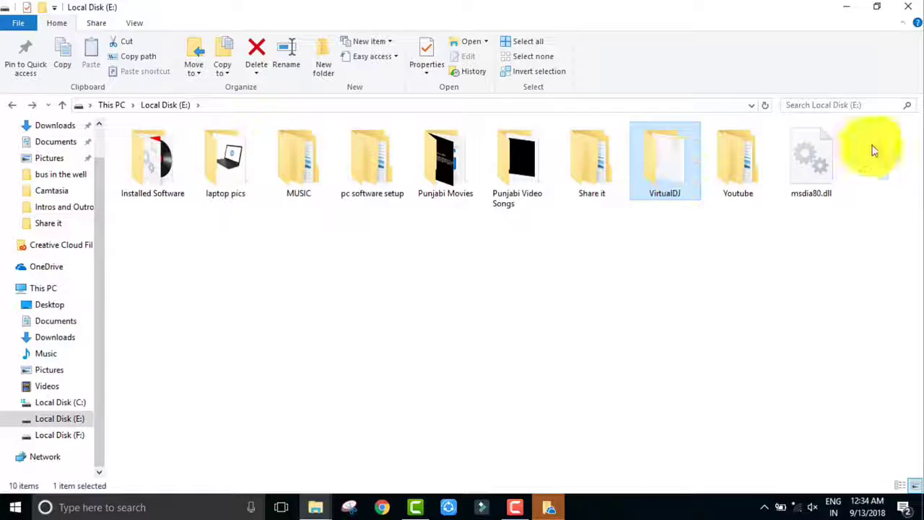
pyautogui.click(907, 7)
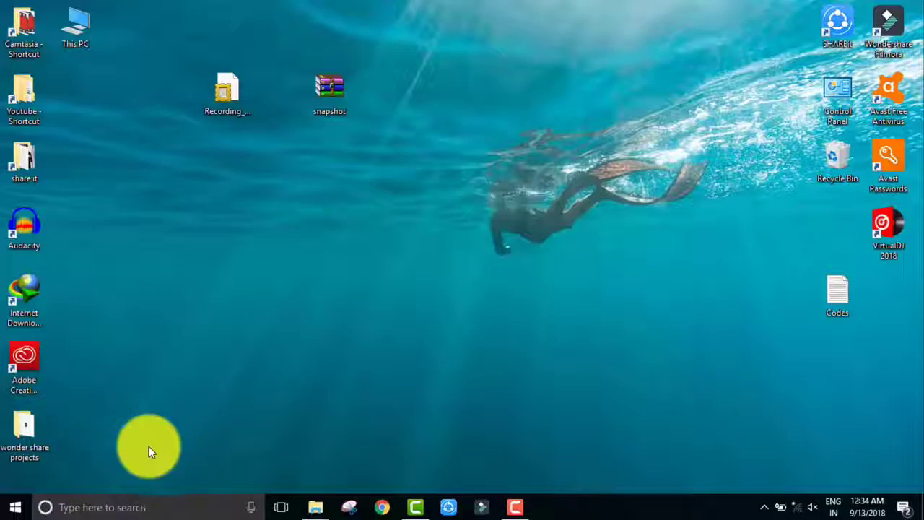
# Step: Open the Storage page in the System settings and show the storage usage breakdown of Local Disk (E:)
pyautogui.click(13, 509)
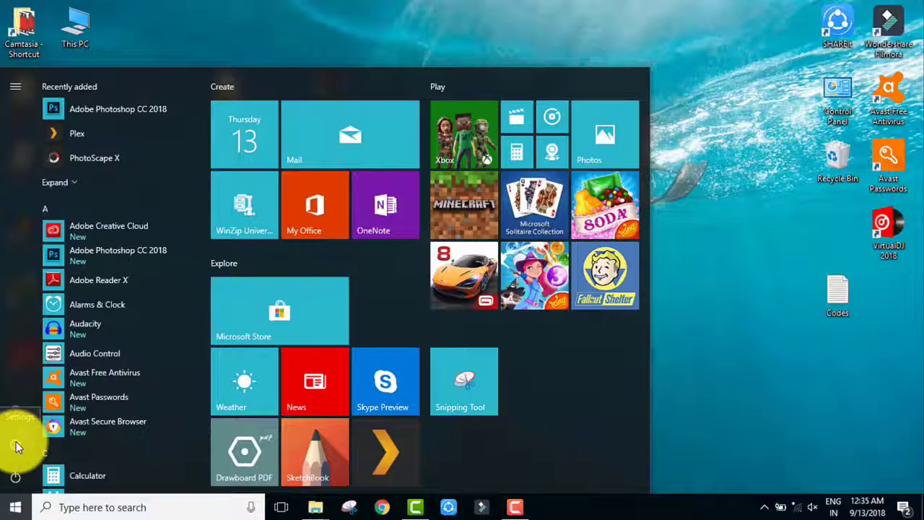
pyautogui.click(16, 446)
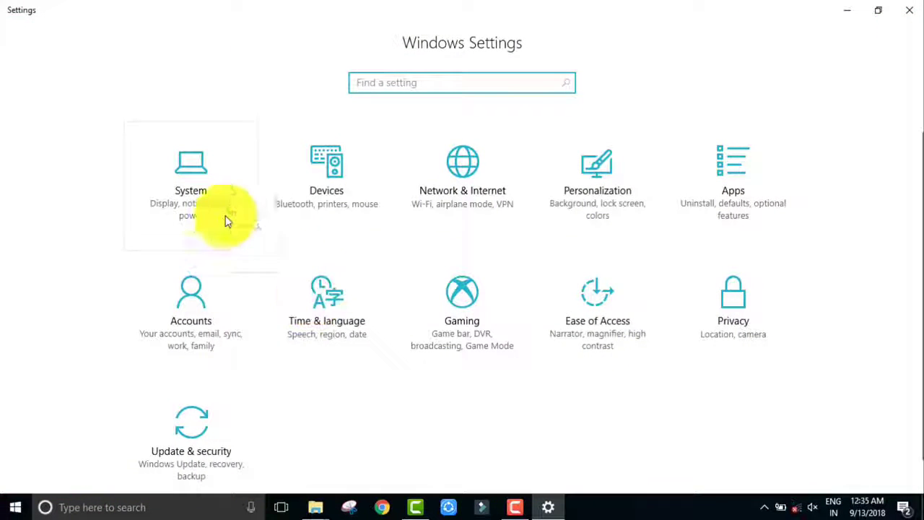
pyautogui.click(185, 190)
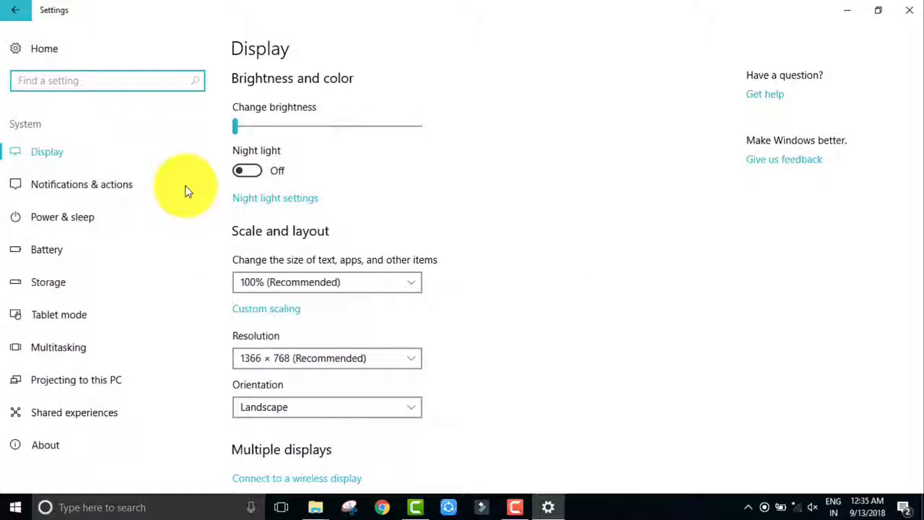
pyautogui.click(55, 288)
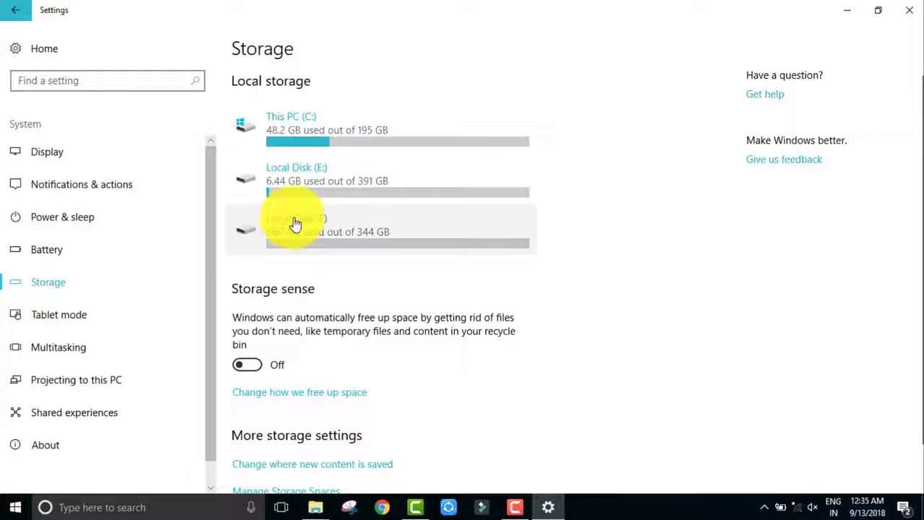
pyautogui.click(328, 190)
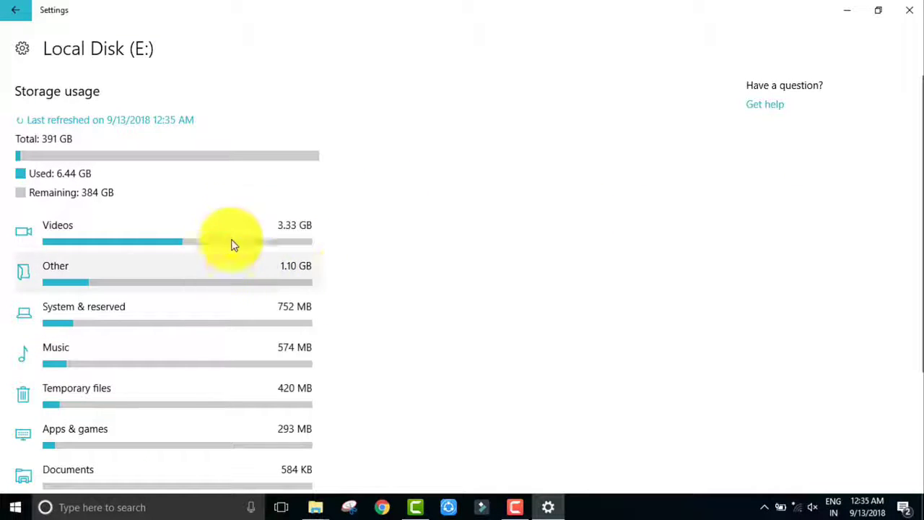
# Step: Check the Apps & games usage of Local Disk (E:), expand the Audacity 2.2.2 entry to view its uninstall option, and return to the Storage page
pyautogui.moveTo(916, 152); pyautogui.dragTo(911, 202)
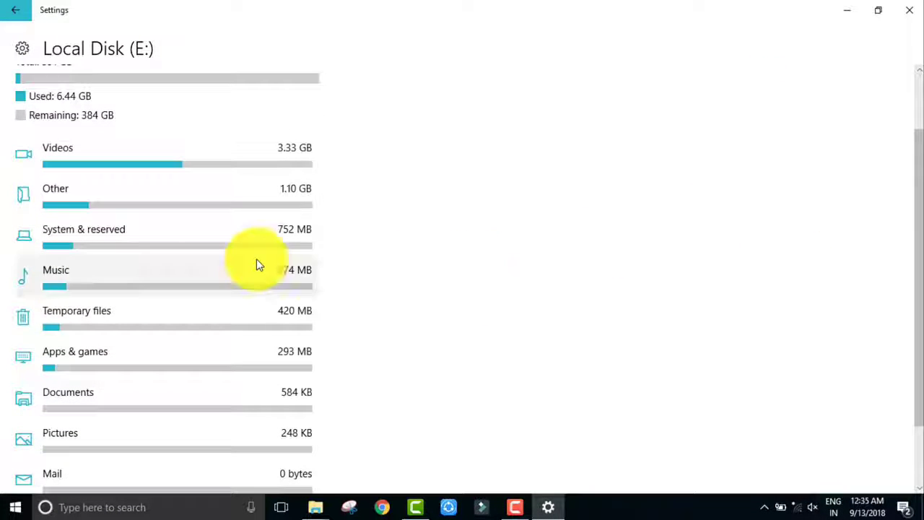
pyautogui.click(181, 360)
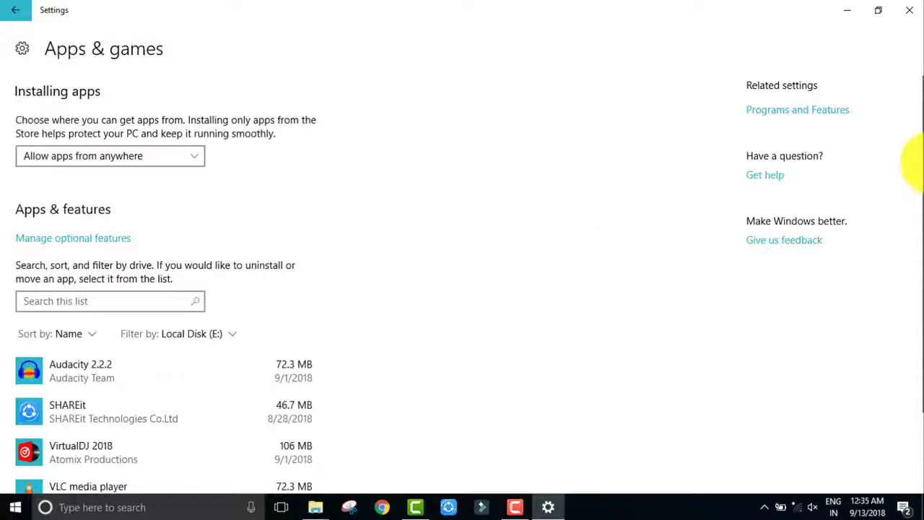
pyautogui.moveTo(911, 176); pyautogui.dragTo(911, 258)
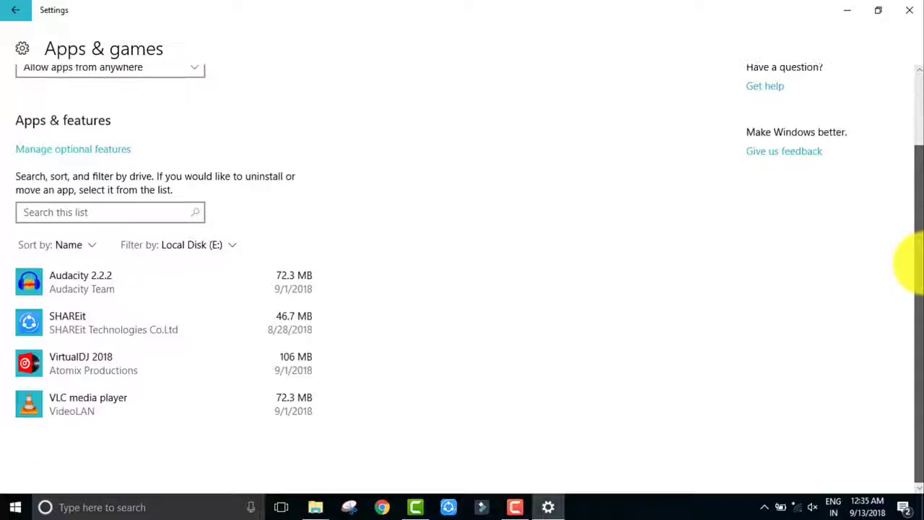
pyautogui.click(233, 284)
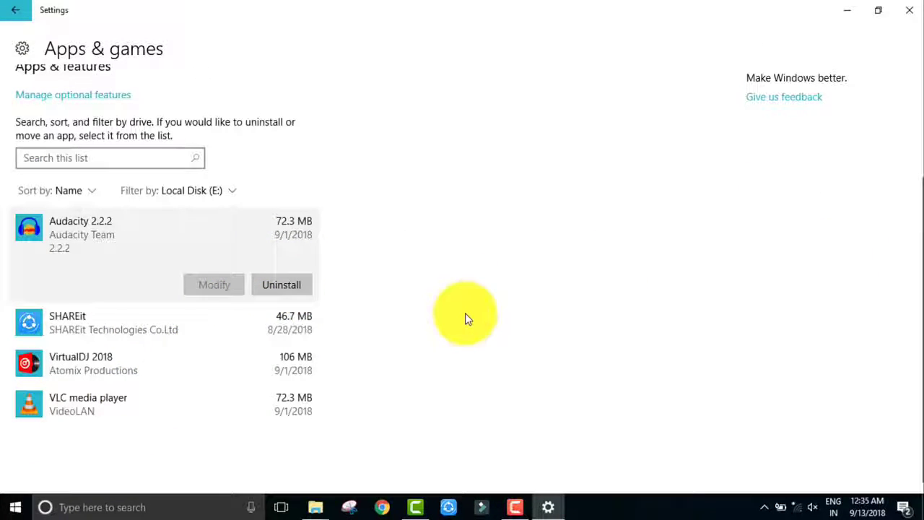
pyautogui.hotkey('alt', 'Left')
pyautogui.hotkey('alt', 'Left')
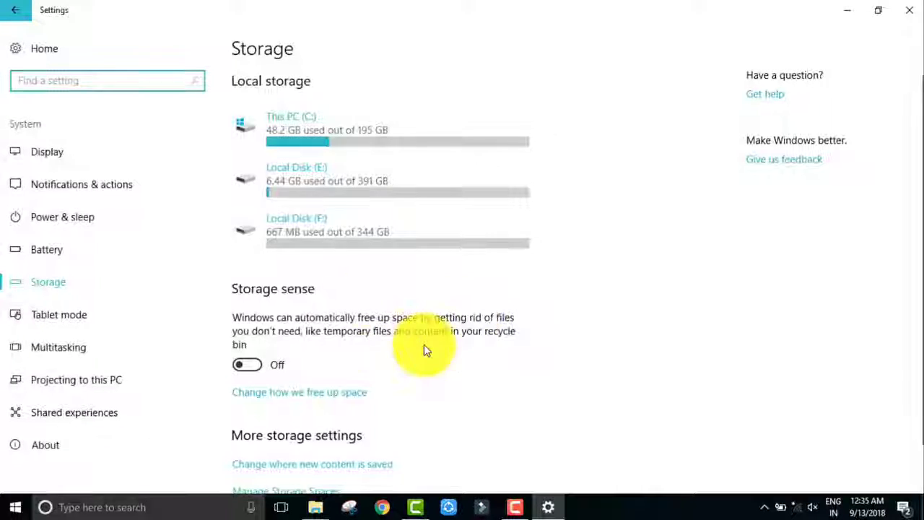
# Step: From the storage usage of Local Disk (E:), open the Punjabi Video Songs folder, delete the two Teri Kami videos, and close the folder window
pyautogui.click(415, 184)
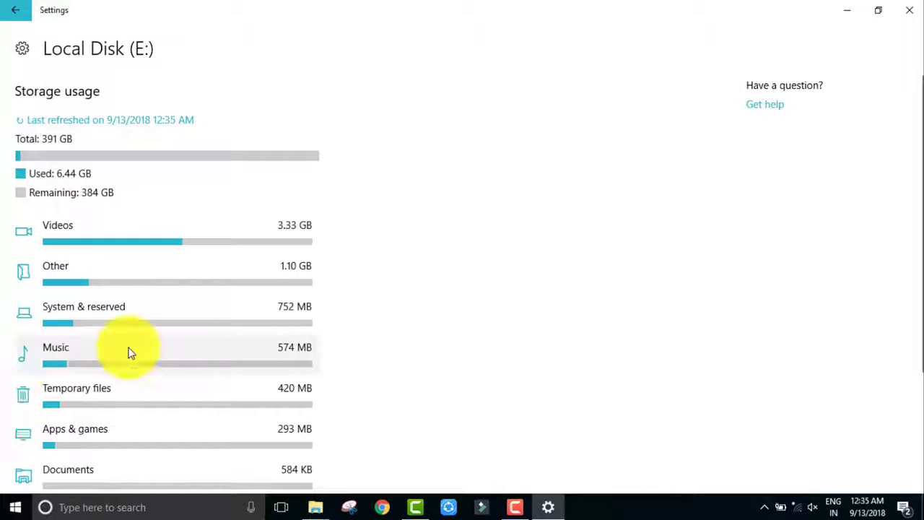
pyautogui.click(130, 353)
pyautogui.click(163, 258)
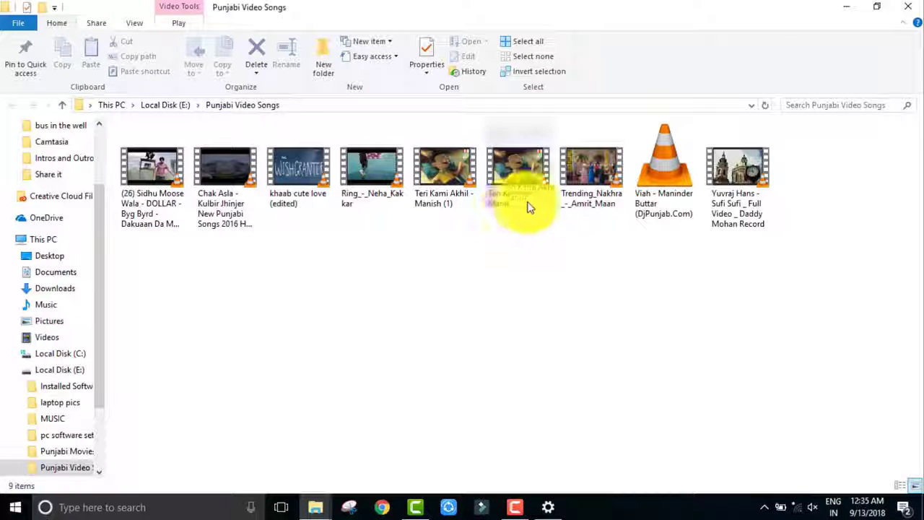
pyautogui.moveTo(423, 238); pyautogui.dragTo(518, 168)
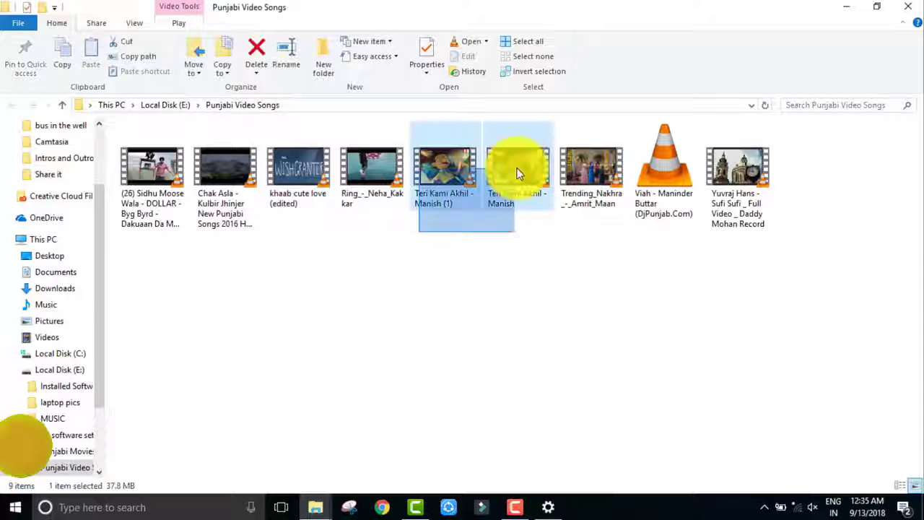
pyautogui.hotkey('alt', 'Up')
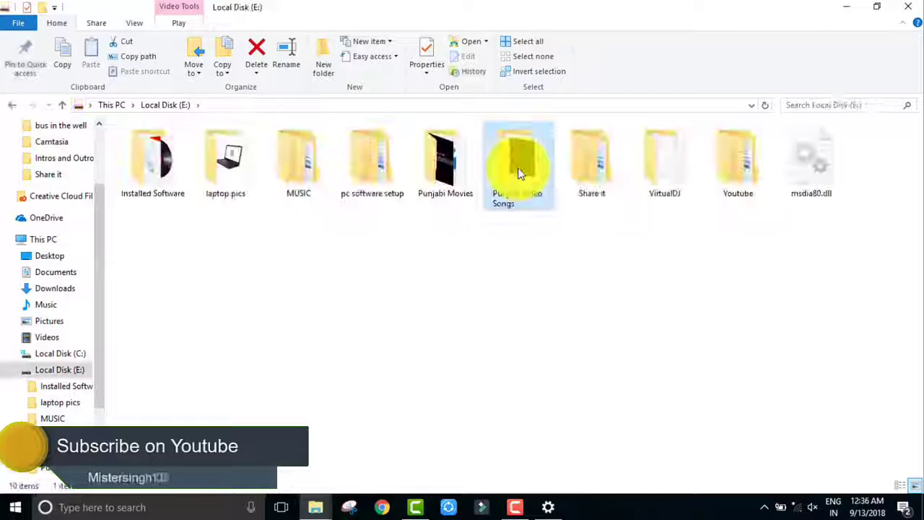
pyautogui.doubleClick(518, 167)
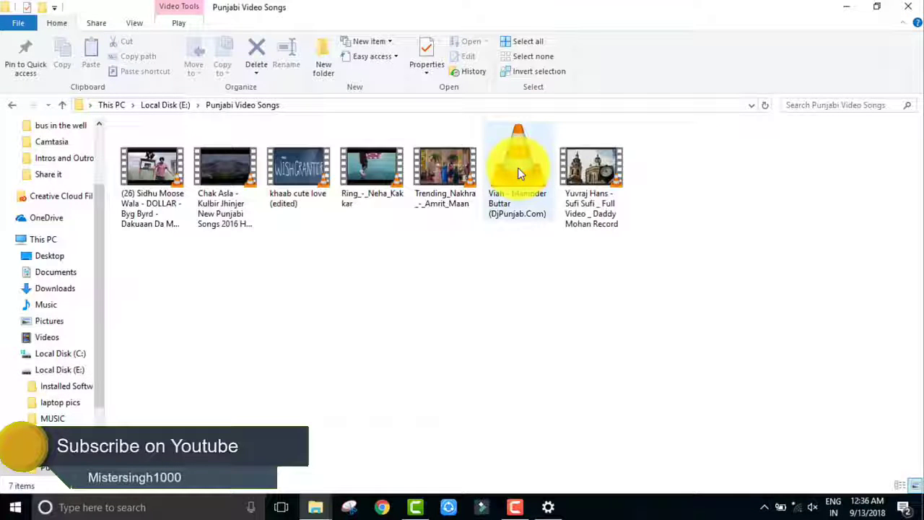
pyautogui.click(916, 10)
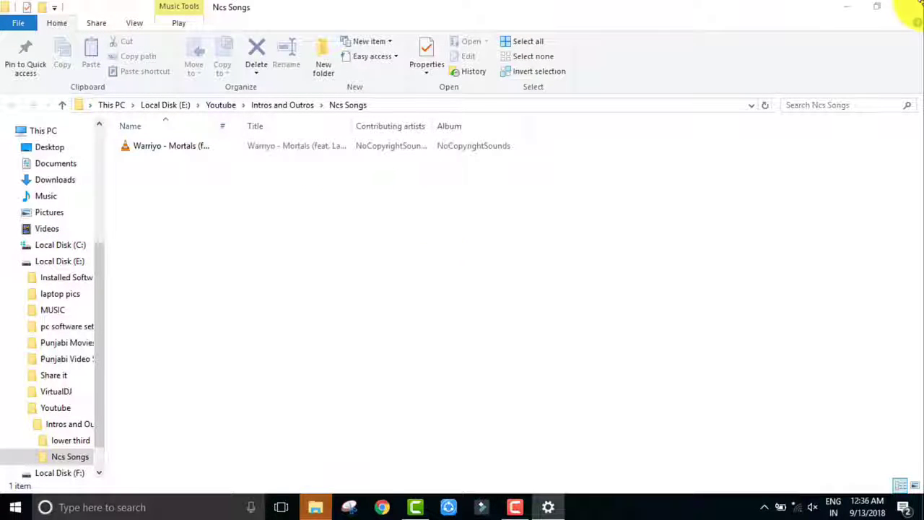
# Step: Close the Ncs Songs folder window, view the storage usage of Local Disk (F:), and return to the Storage page
pyautogui.click(908, 7)
pyautogui.click(364, 211)
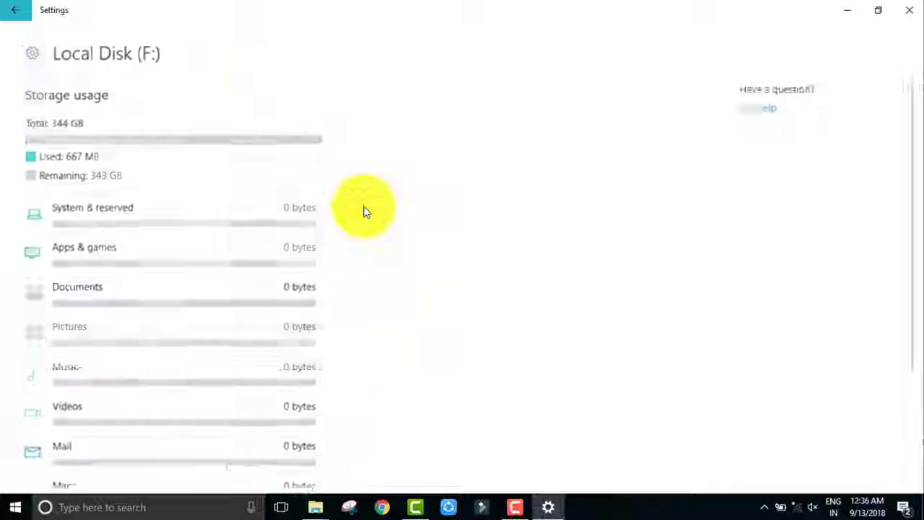
pyautogui.hotkey('alt', 'Left')
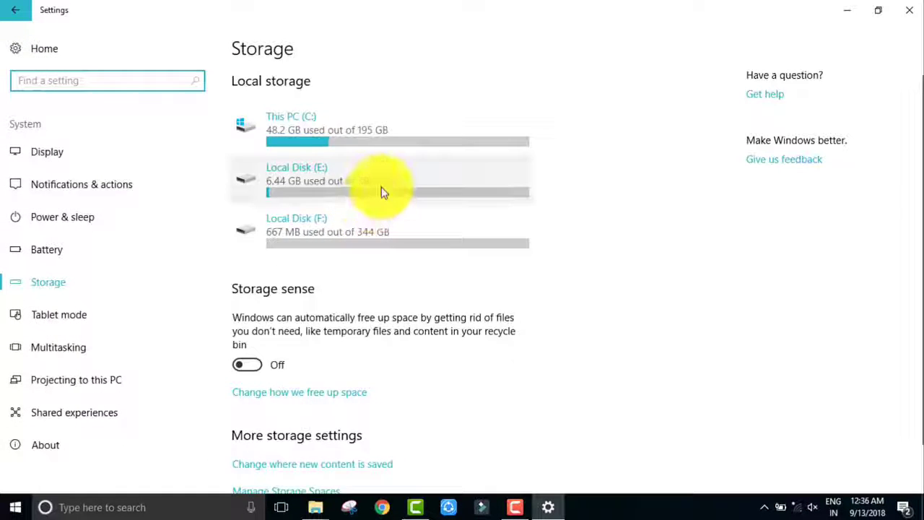
# Step: Through the Videos usage of Local Disk (E:), delete Untitled Project from the himchal folder in Share it, and close File Explorer and Settings
pyautogui.click(381, 188)
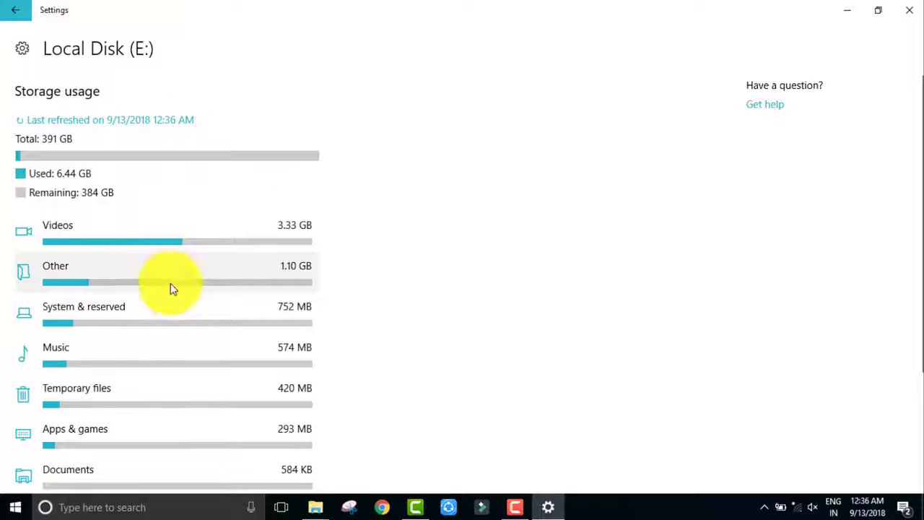
pyautogui.click(254, 244)
pyautogui.click(197, 241)
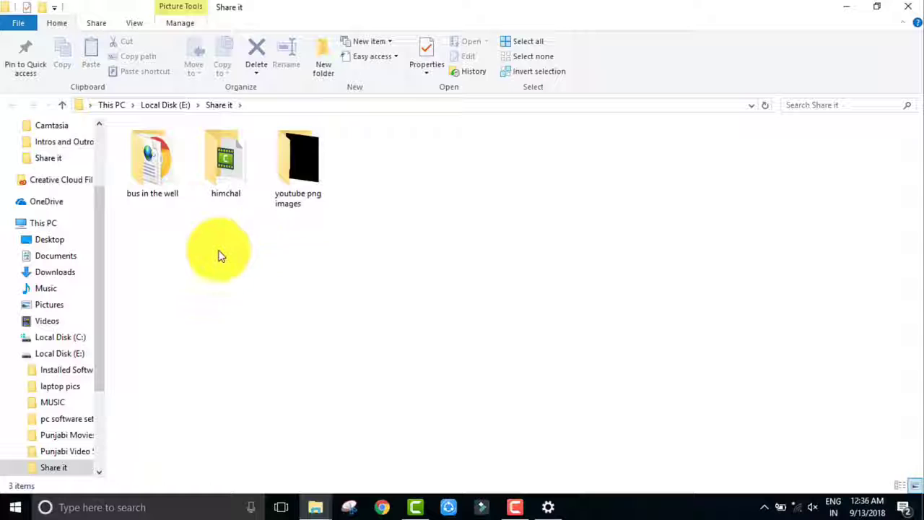
pyautogui.doubleClick(224, 177)
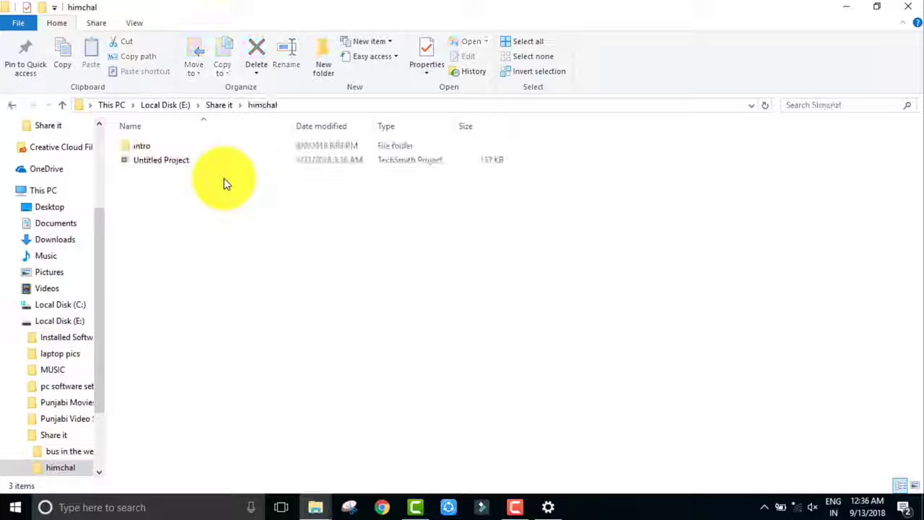
pyautogui.click(203, 160)
pyautogui.press('Delete')
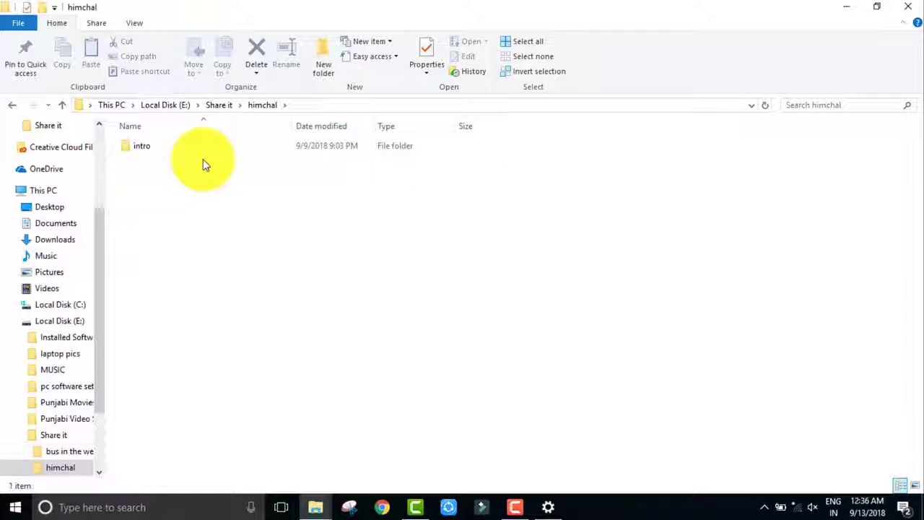
pyautogui.click(914, 13)
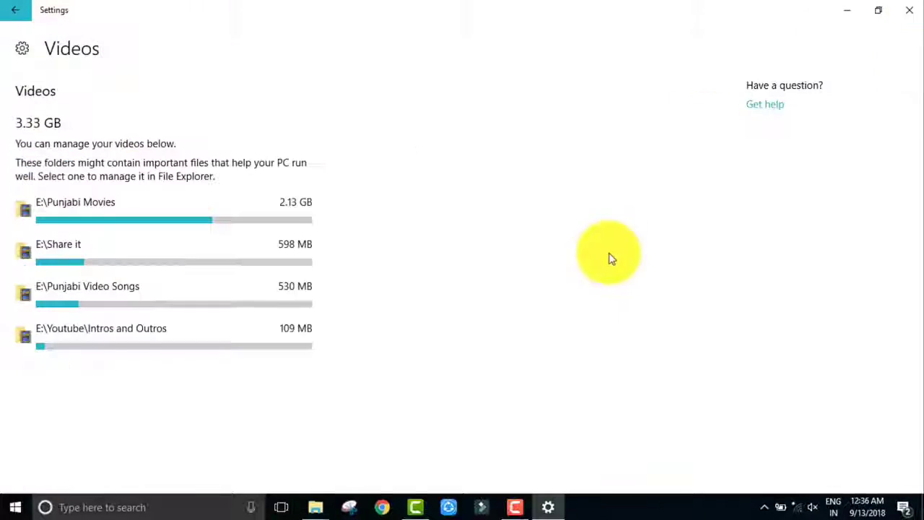
pyautogui.click(910, 10)
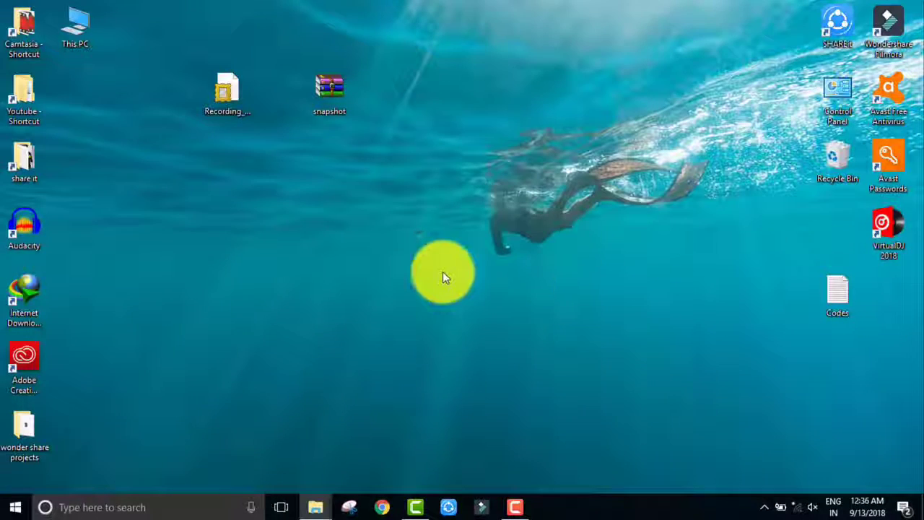
pyautogui.click(515, 507)
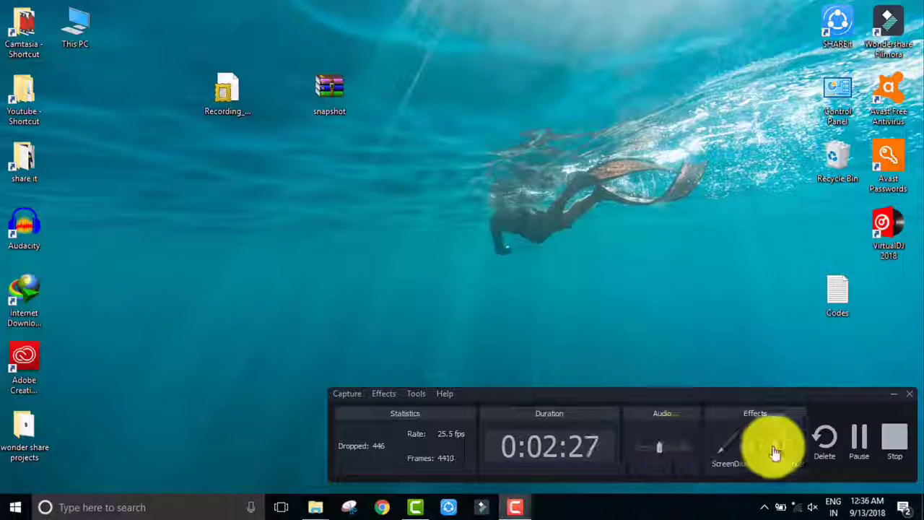
pyautogui.click(895, 438)
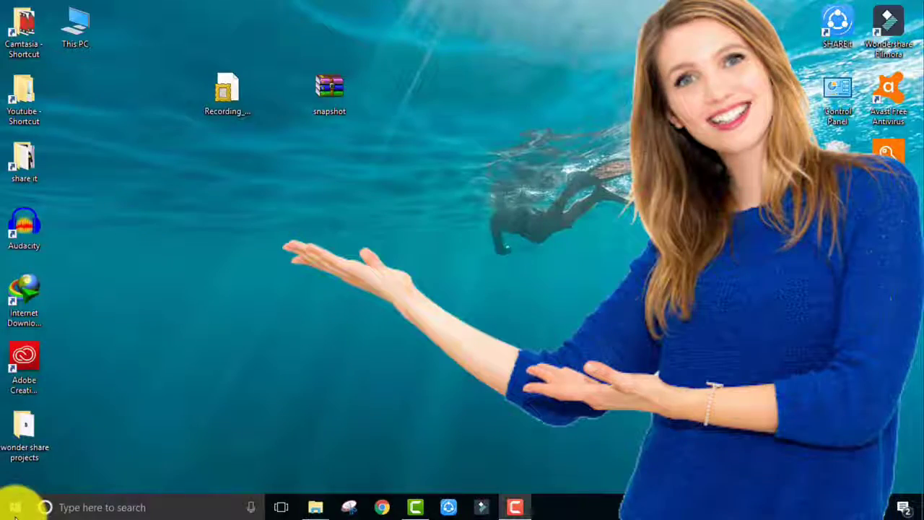
# Step: Search for the Voice Recorder app, launch it, and record a voice clip about 9 seconds long
pyautogui.click(14, 507)
pyautogui.write('voice re')
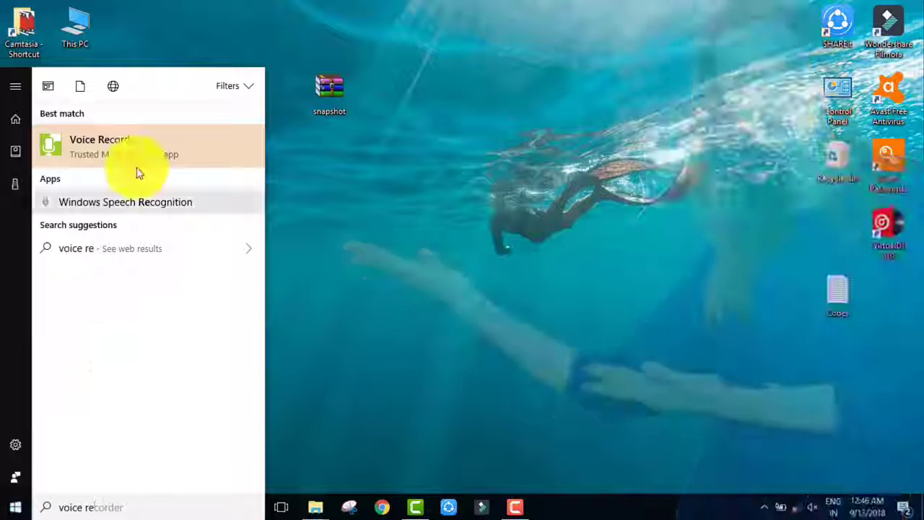
pyautogui.click(137, 154)
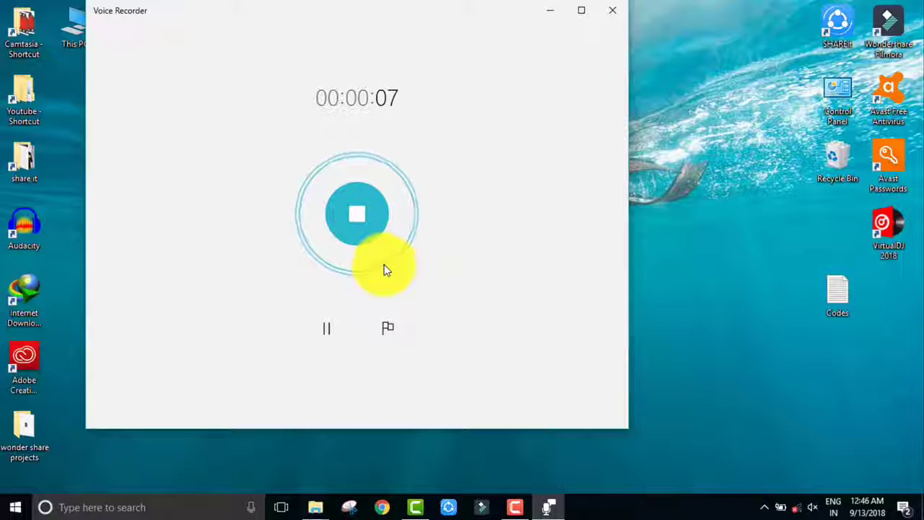
pyautogui.click(340, 210)
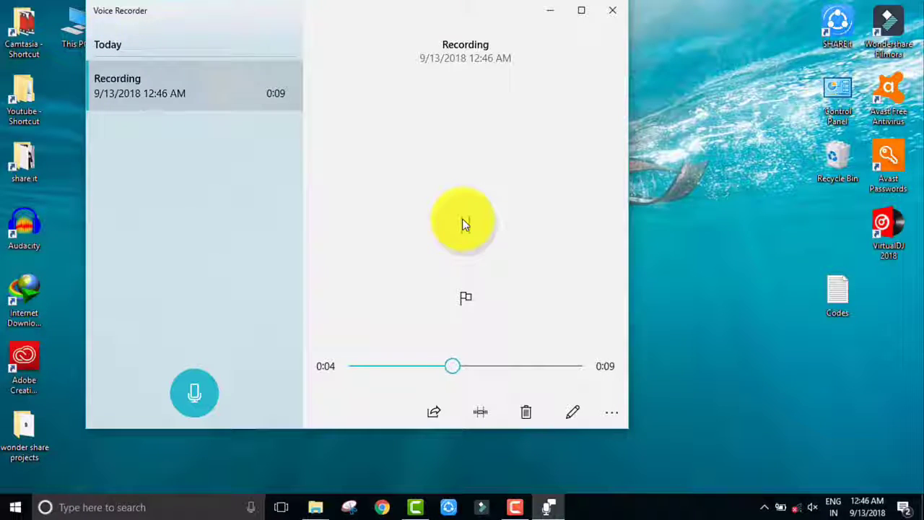
# Step: Raise the system volume, replay the recording from its beginning, and pause the playback
pyautogui.press('XF86AudioRaiseVolume')
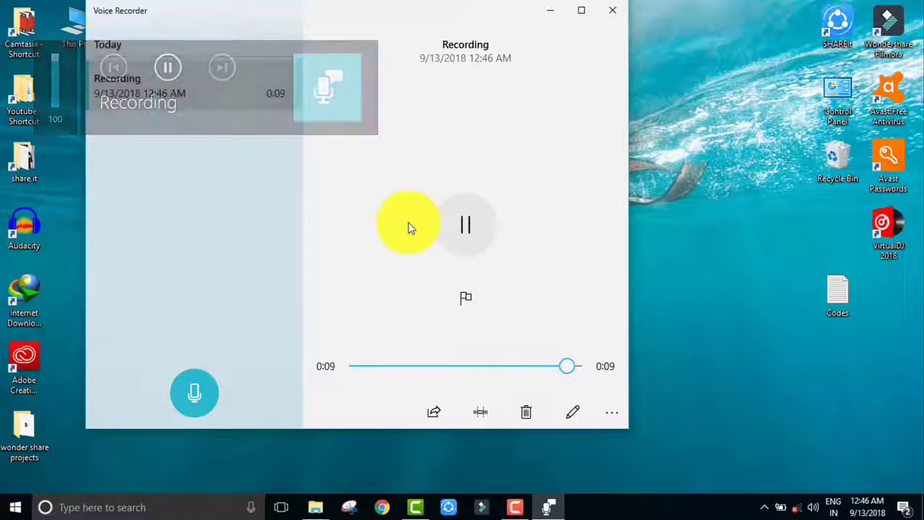
pyautogui.click(335, 367)
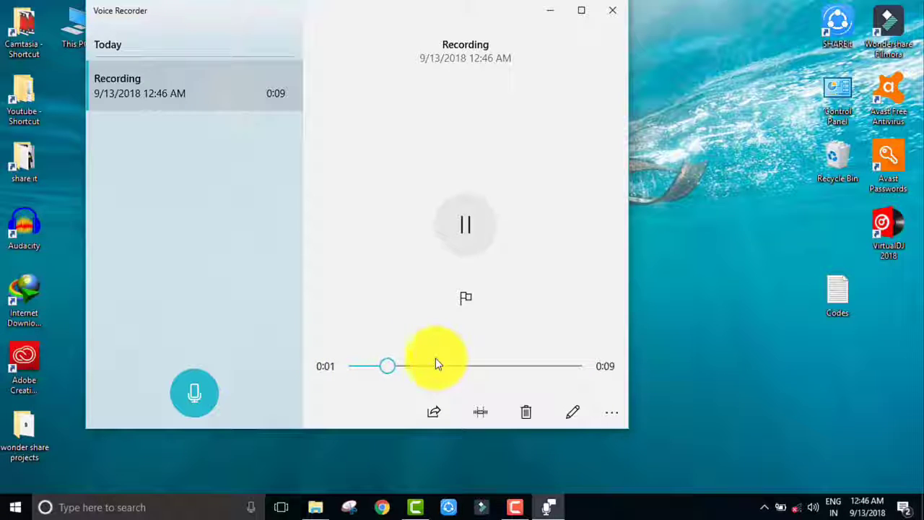
pyautogui.press('space')
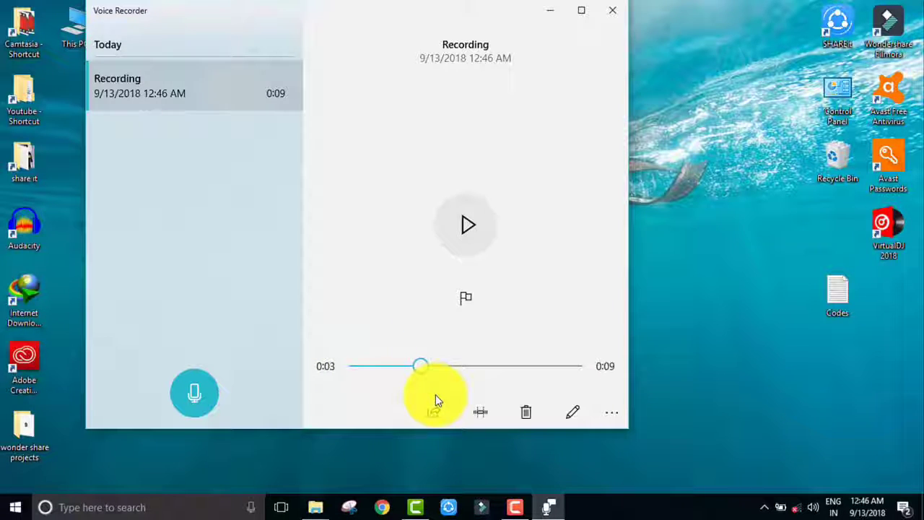
# Step: Trim the recording to a section about 1 second long near its start, save it as a copy, and play the copy
pyautogui.click(473, 412)
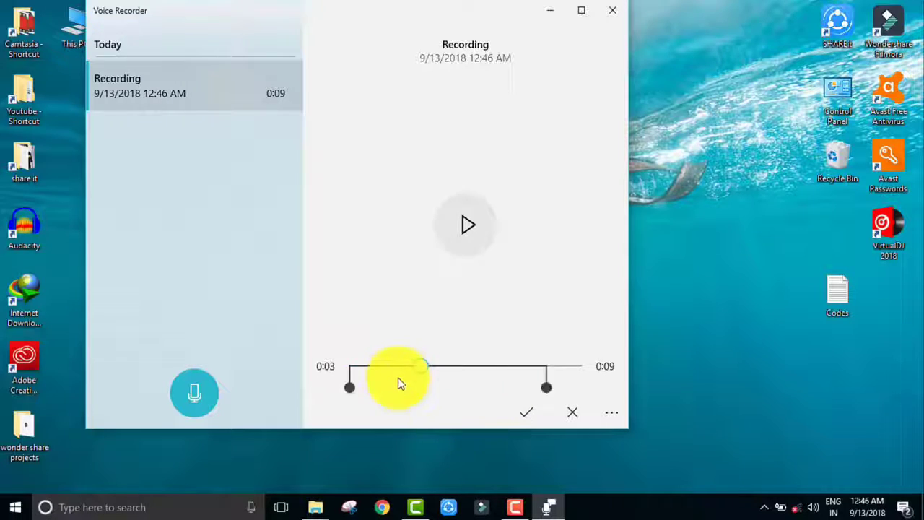
pyautogui.moveTo(418, 374); pyautogui.dragTo(371, 374)
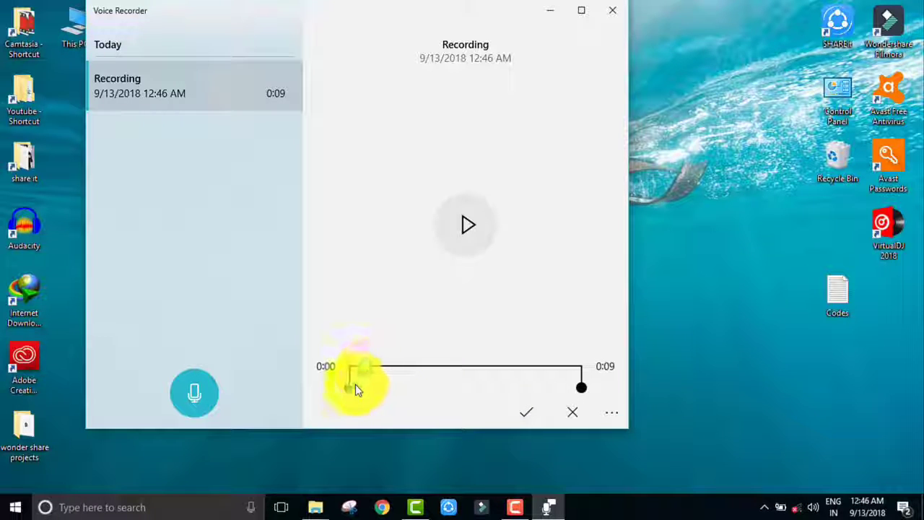
pyautogui.moveTo(581, 388); pyautogui.dragTo(400, 402)
pyautogui.click(527, 412)
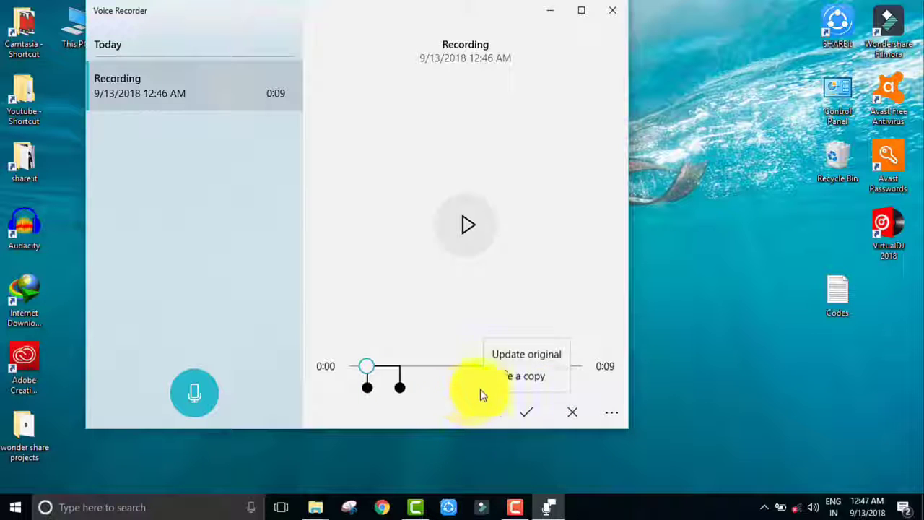
pyautogui.click(533, 377)
pyautogui.click(470, 230)
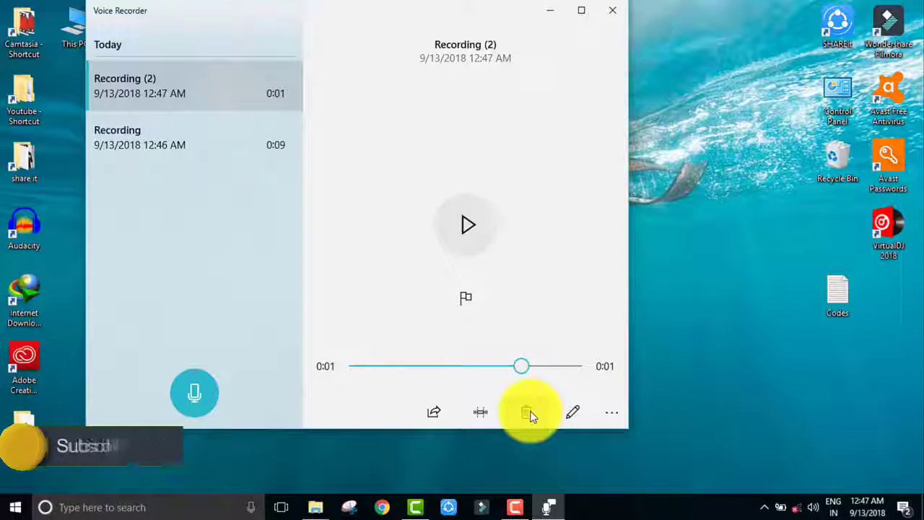
# Step: Rename the trimmed copy to listen, and play the original 9-second recording
pyautogui.click(556, 414)
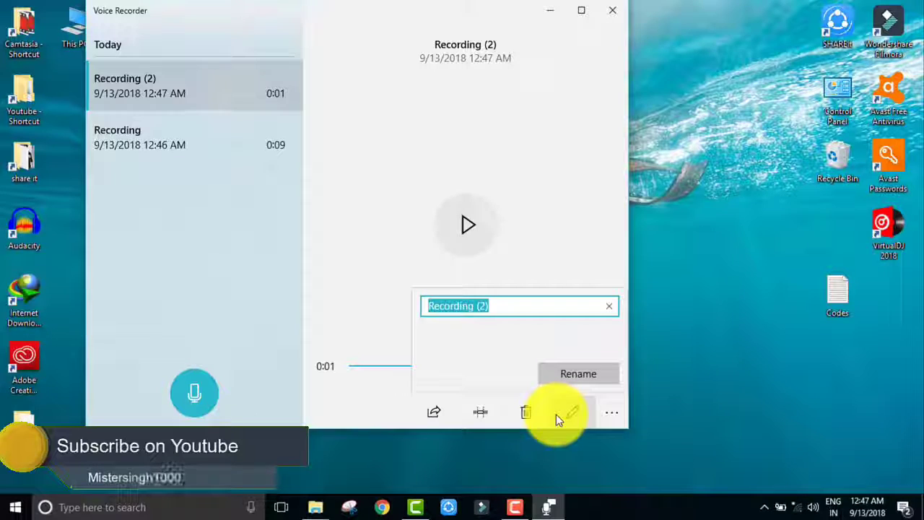
pyautogui.write('listen')
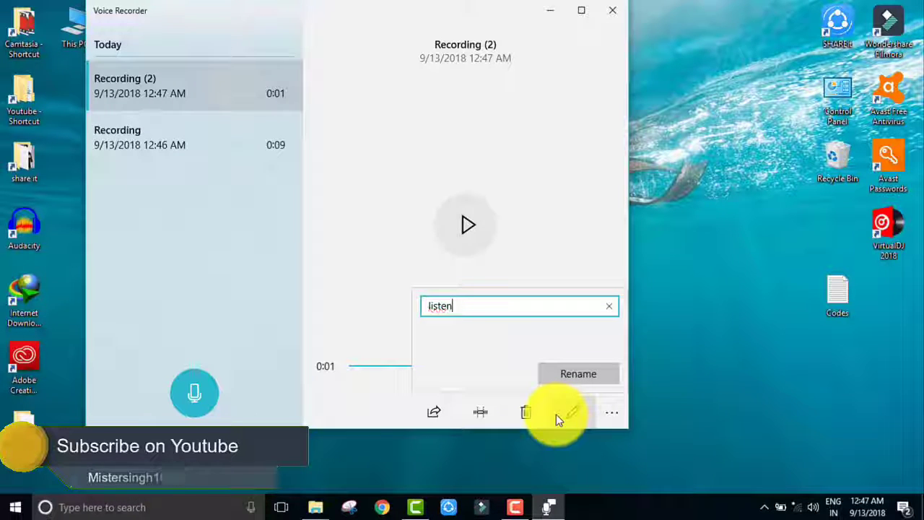
pyautogui.click(588, 374)
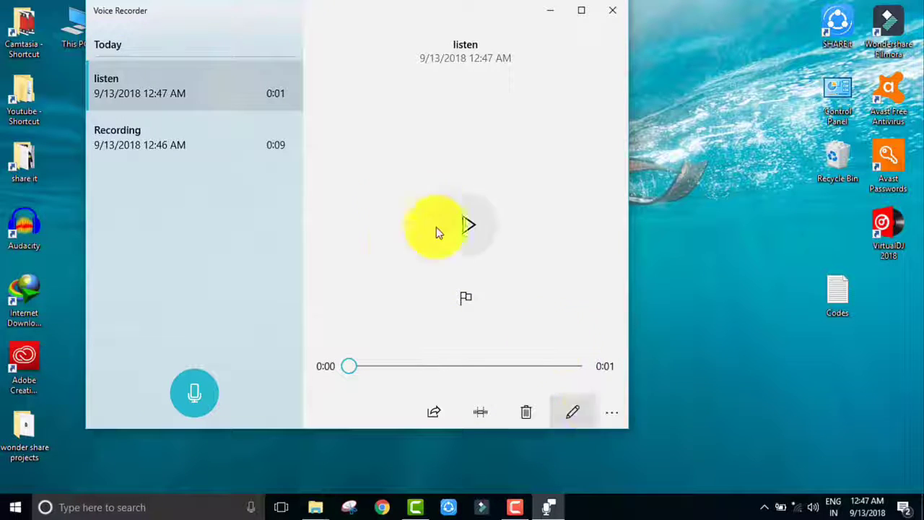
pyautogui.click(198, 148)
pyautogui.press('Return')
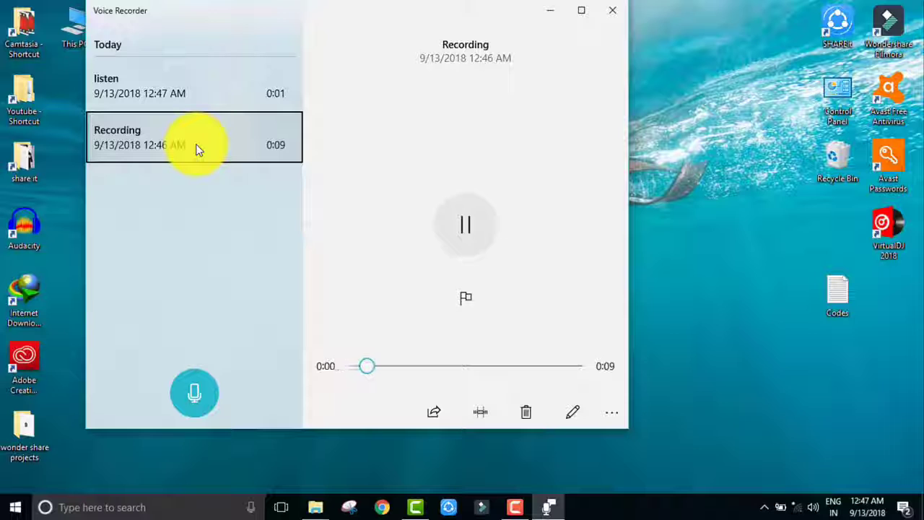
# Step: Select the listen recording in Voice Recorder and open its file location
pyautogui.click(242, 101)
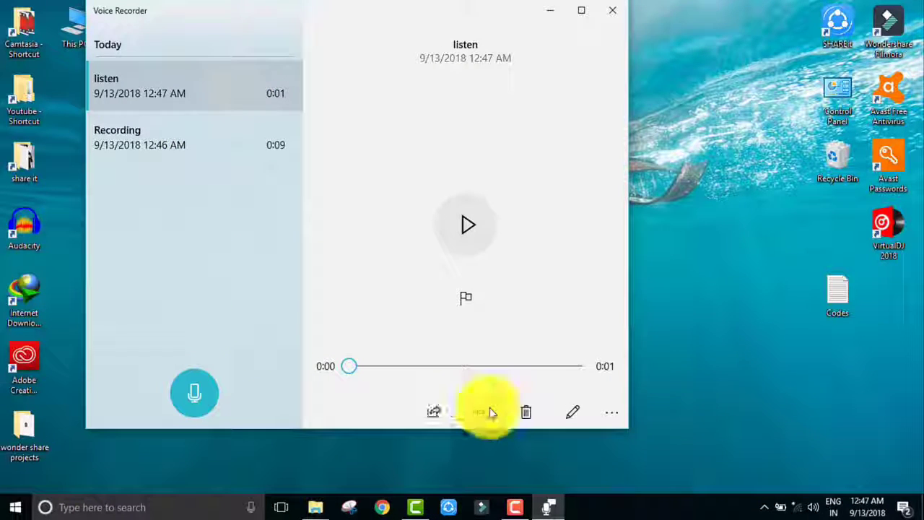
pyautogui.click(611, 413)
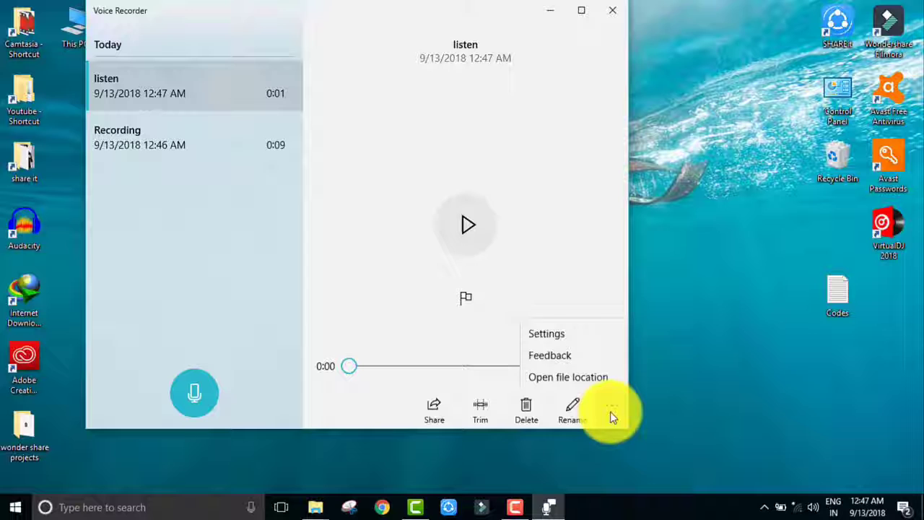
pyautogui.click(562, 372)
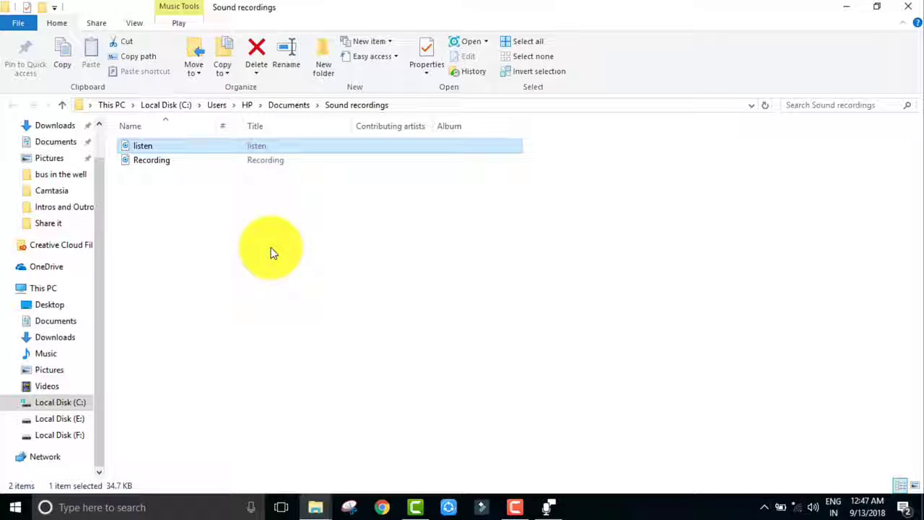
# Step: Play the Recording file from the Sound recordings folder in VLC media player, and close the player
pyautogui.click(257, 160)
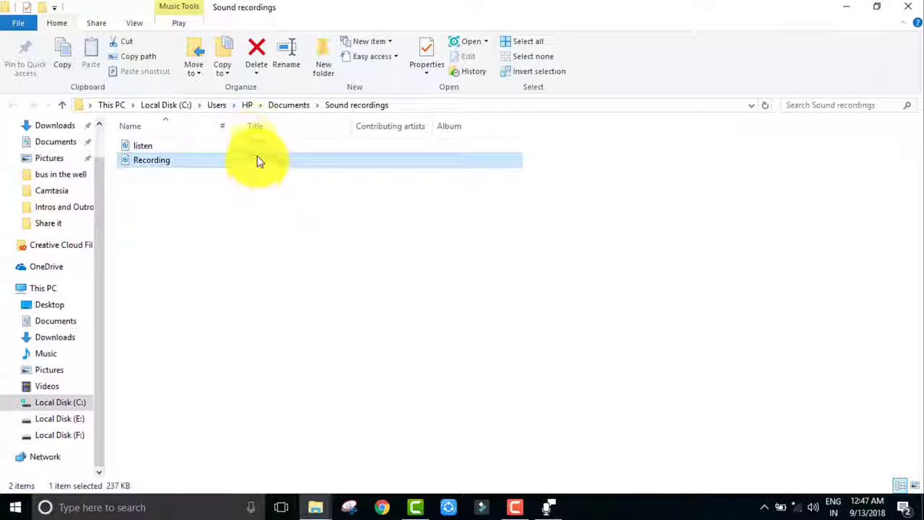
pyautogui.click(245, 145)
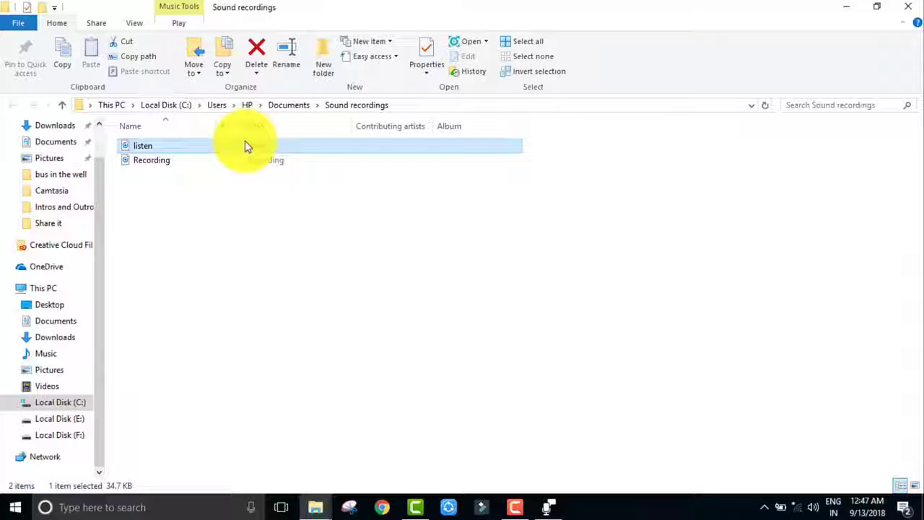
pyautogui.click(233, 160)
pyautogui.doubleClick(233, 160)
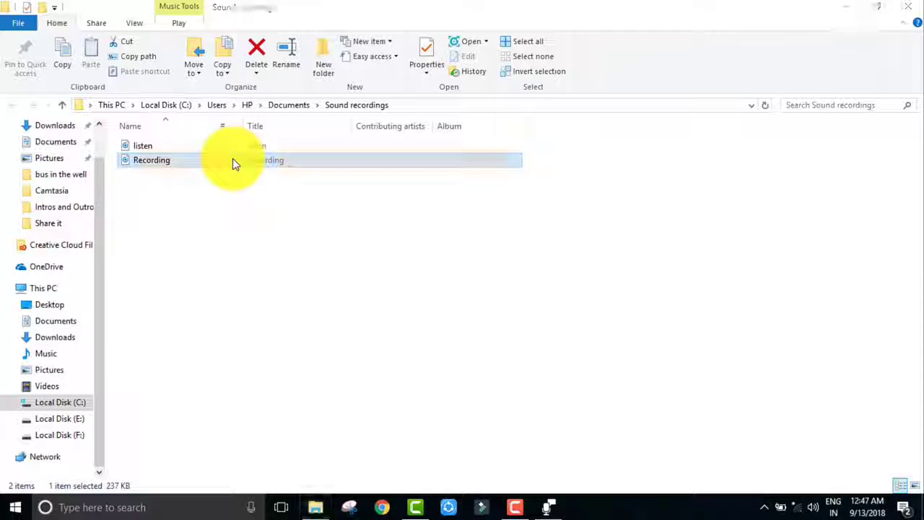
pyautogui.doubleClick(464, 279)
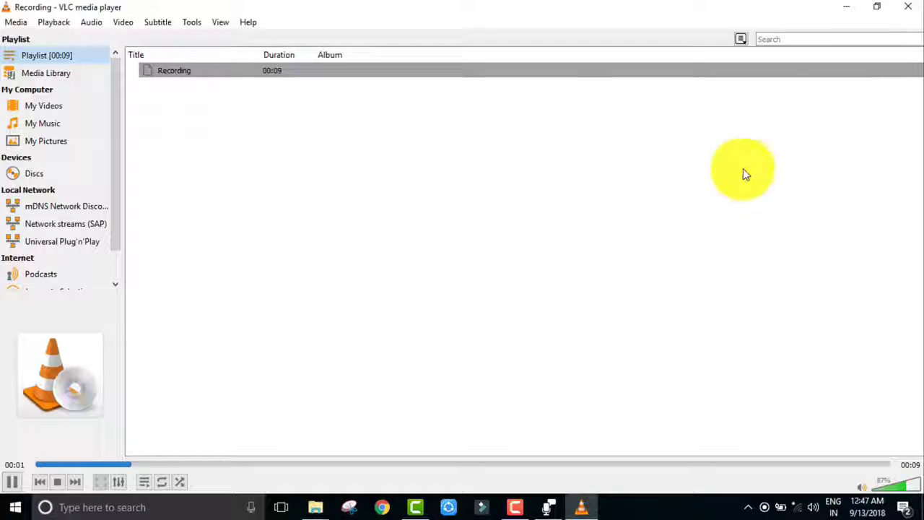
pyautogui.click(907, 7)
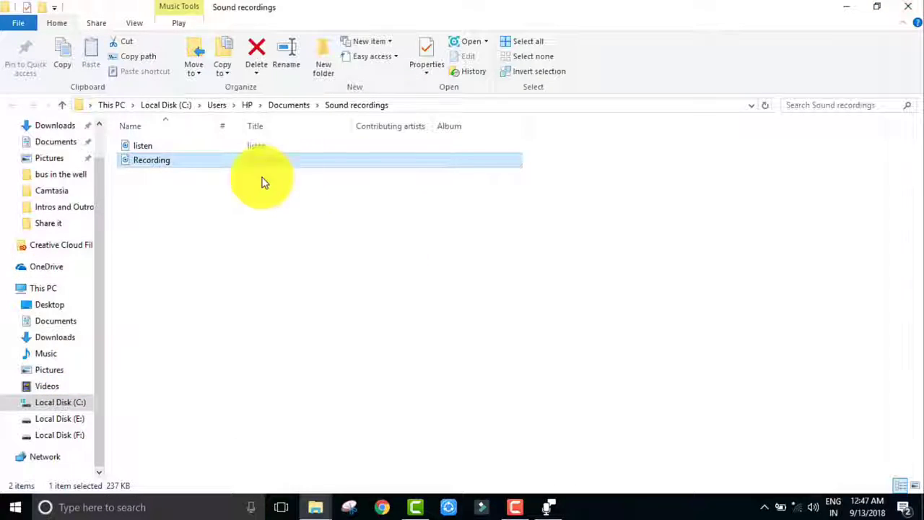
# Step: Check the file type in the Recording file's properties, and close the properties
pyautogui.rightClick(245, 157)
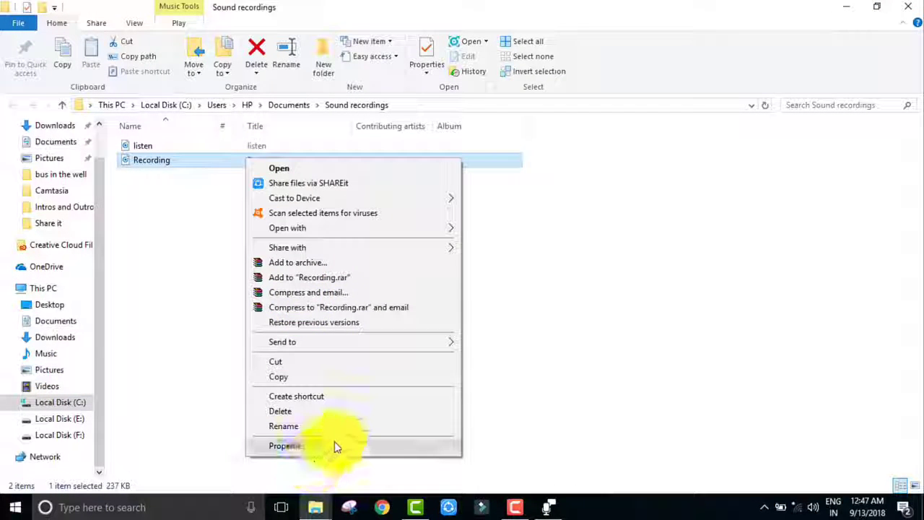
pyautogui.click(334, 445)
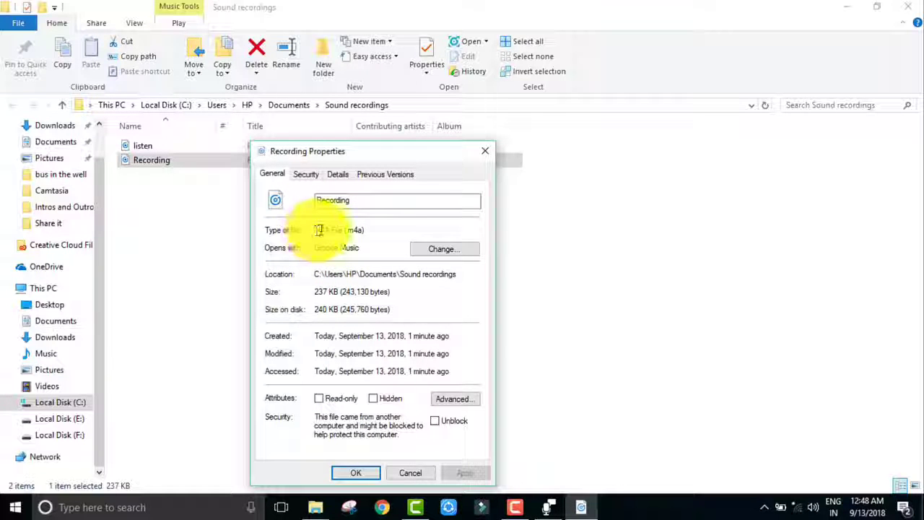
pyautogui.moveTo(315, 230); pyautogui.dragTo(366, 230)
pyautogui.click(484, 152)
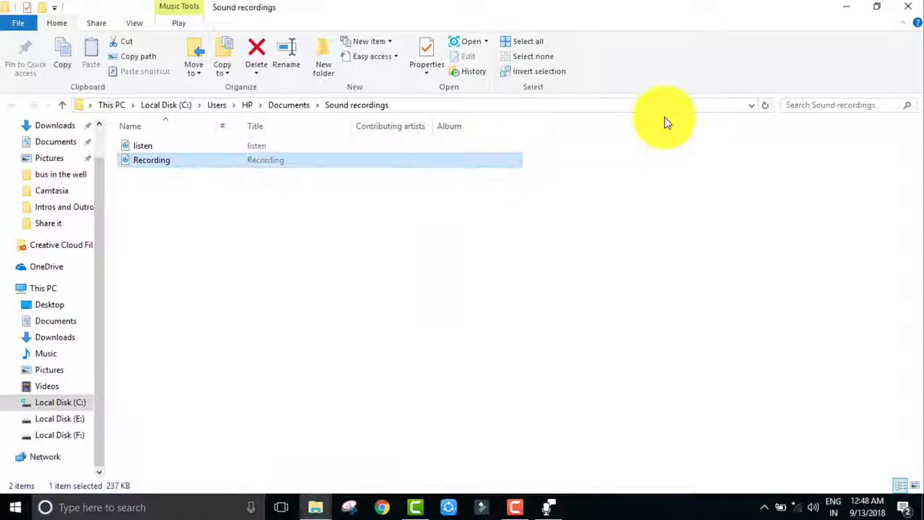
# Step: Close the Sound recordings folder and Voice Recorder, and stop the running screen capture
pyautogui.click(908, 7)
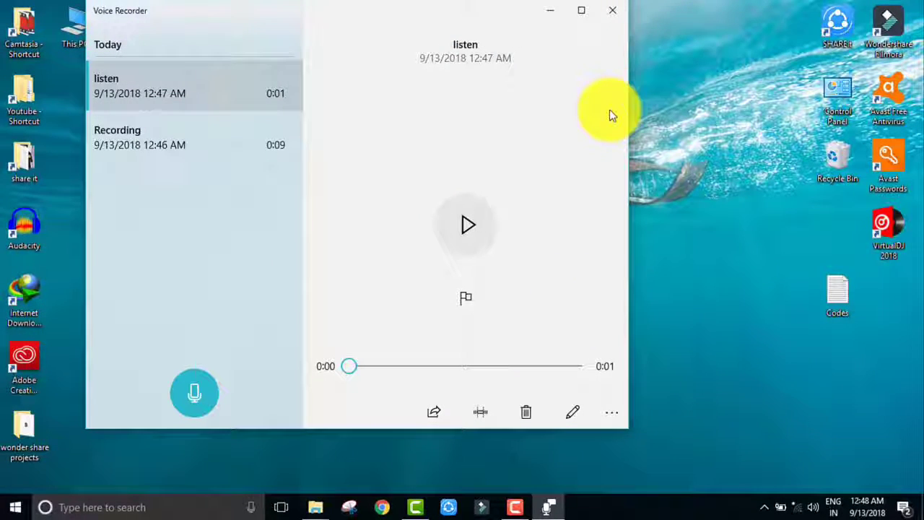
pyautogui.click(614, 10)
pyautogui.click(517, 506)
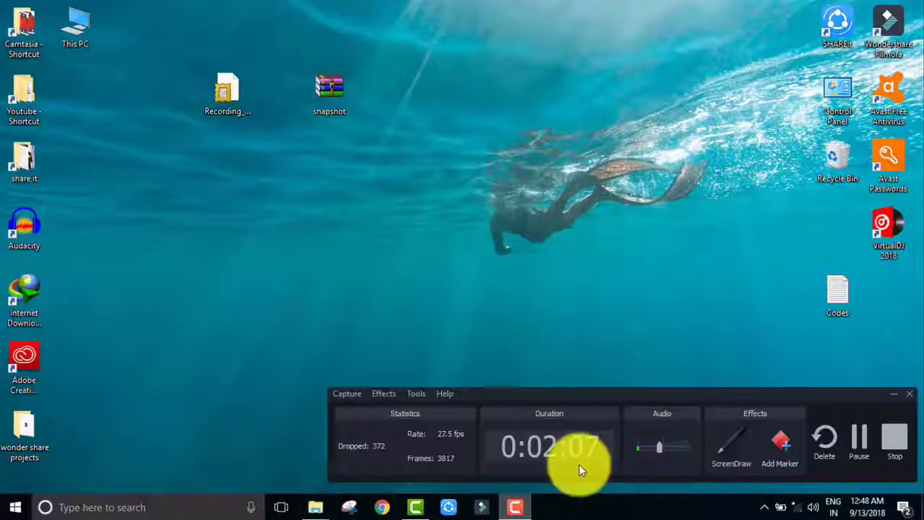
pyautogui.click(889, 438)
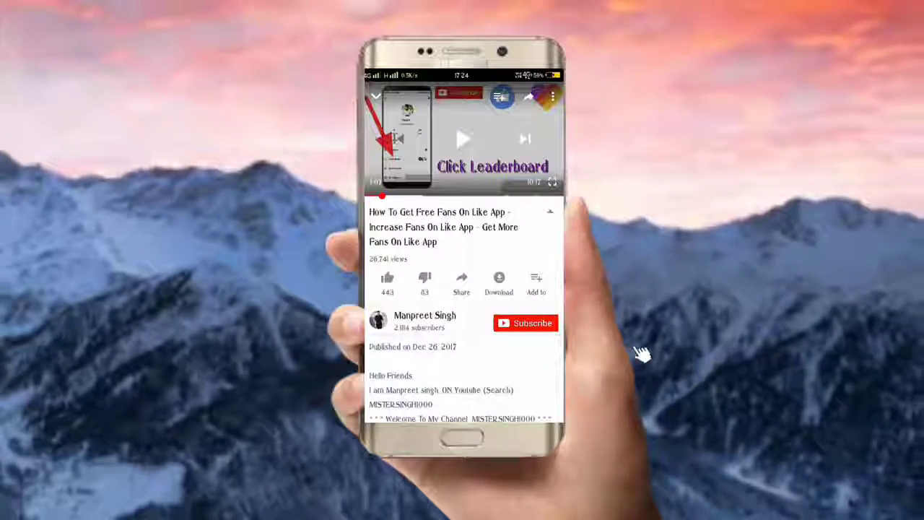